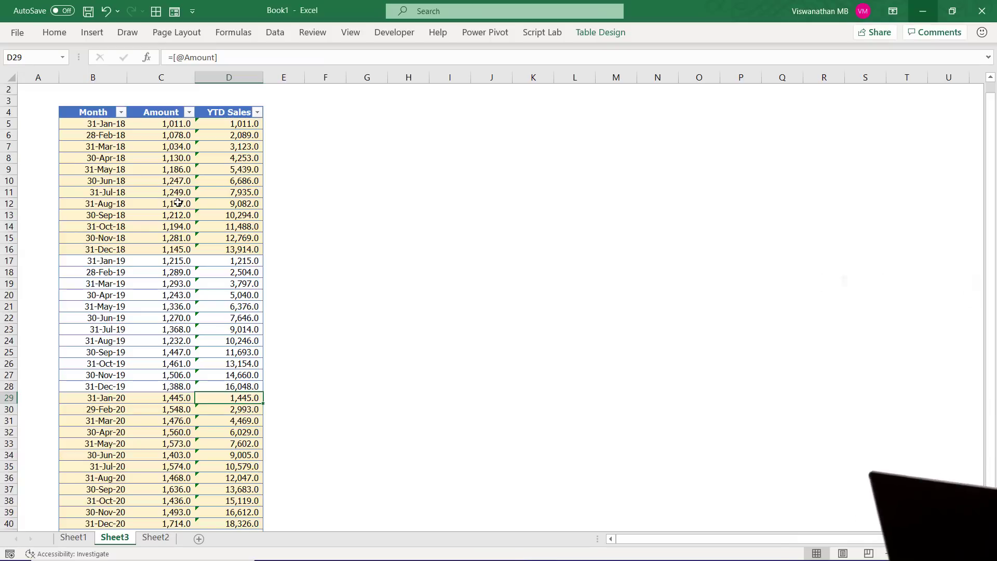
Select the Amount, Month and YTD Sales columns and 2018 dates to inspect their values
{"action": "left_click", "coordinate": [287, 135]}
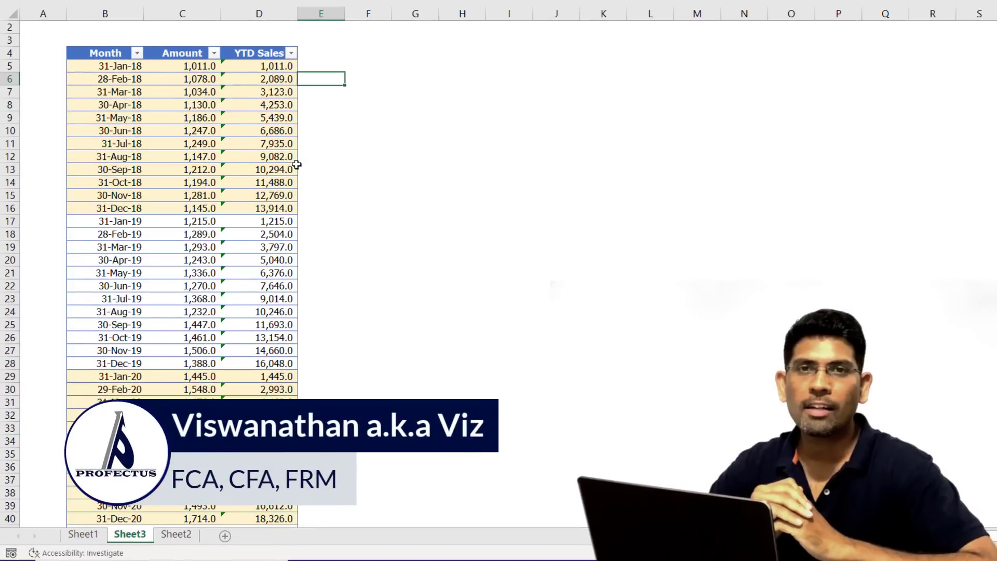
{"action": "left_click_drag", "start_coordinate": [262, 66], "coordinate": [279, 436]}
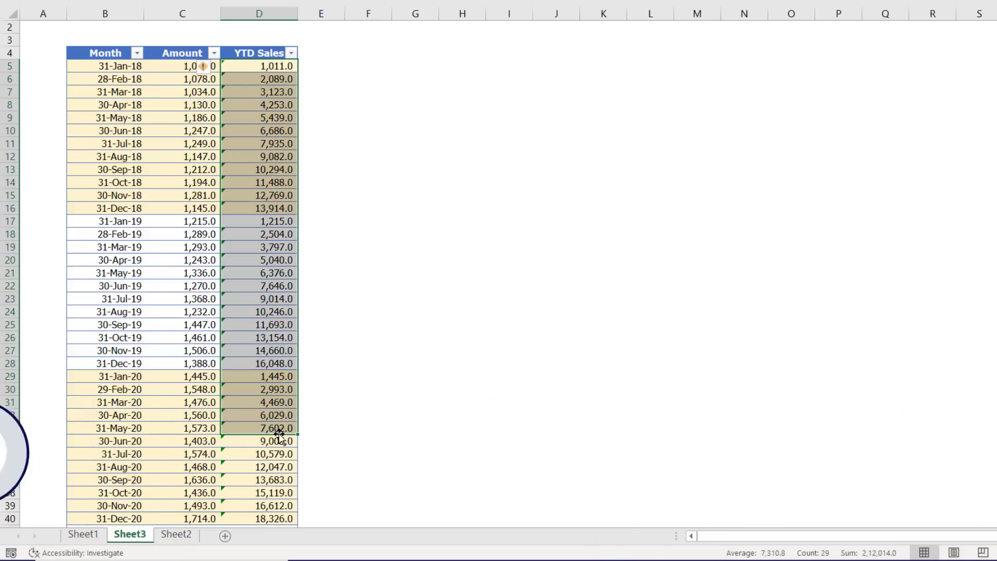
{"action": "left_click", "coordinate": [315, 274]}
{"action": "left_click", "coordinate": [172, 44]}
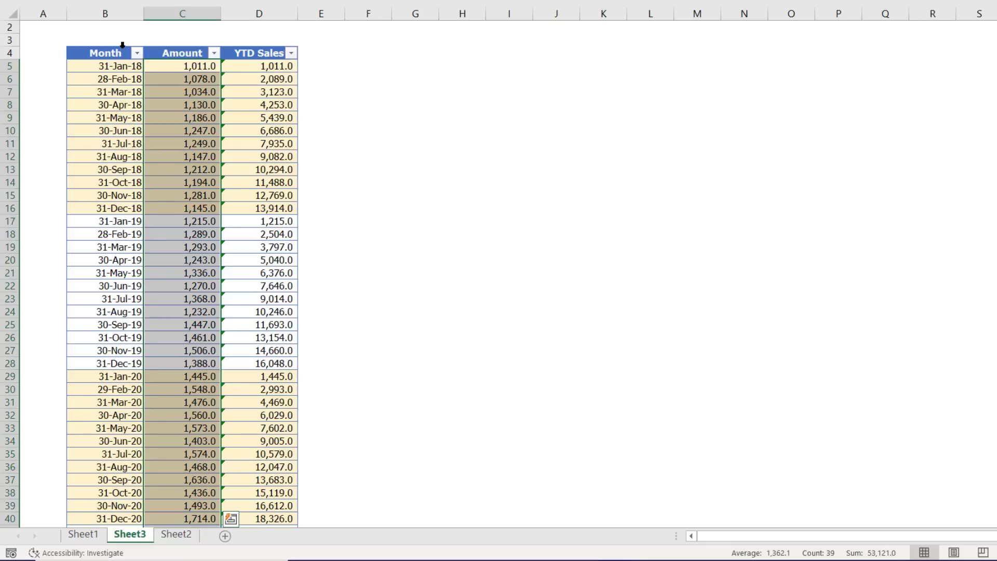
{"action": "left_click", "coordinate": [123, 44]}
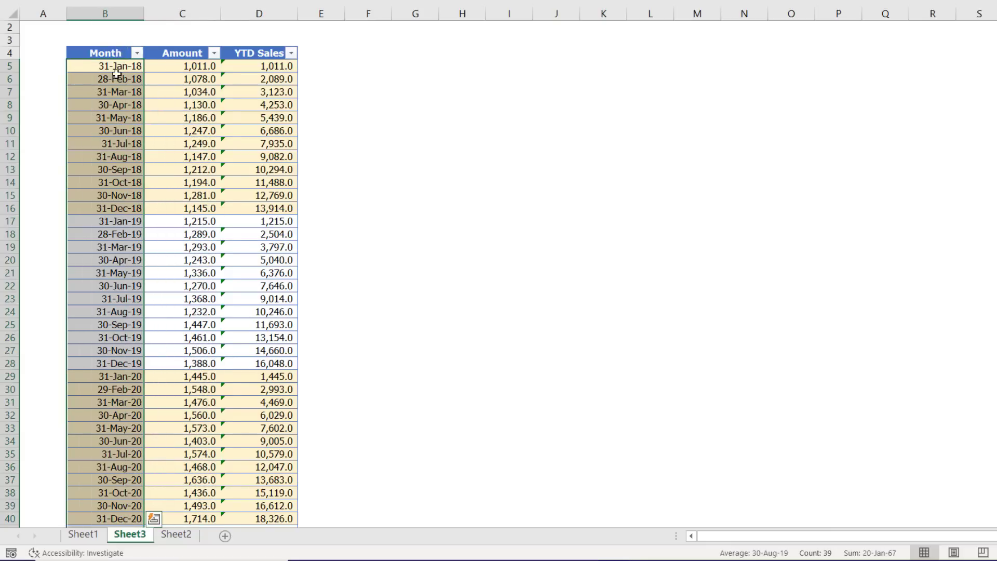
{"action": "left_click_drag", "start_coordinate": [123, 67], "coordinate": [136, 210]}
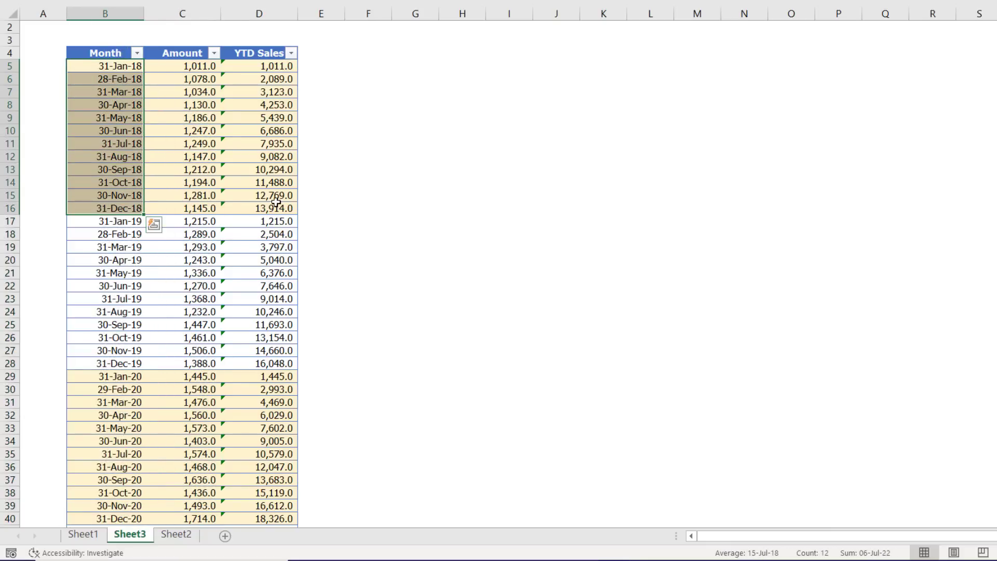
{"action": "left_click", "coordinate": [265, 45]}
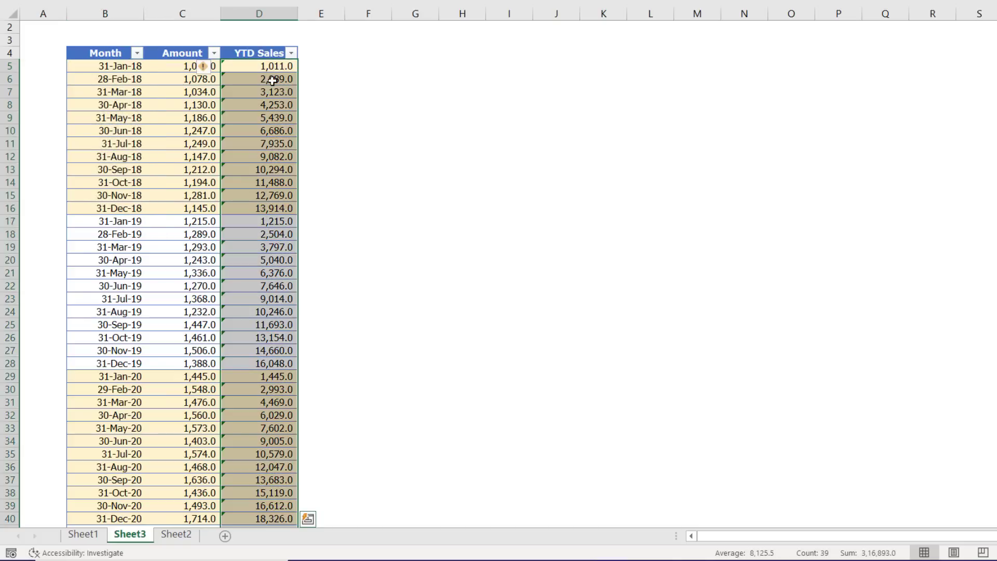
{"action": "left_click_drag", "start_coordinate": [271, 67], "coordinate": [265, 518]}
{"action": "left_click", "coordinate": [270, 188]}
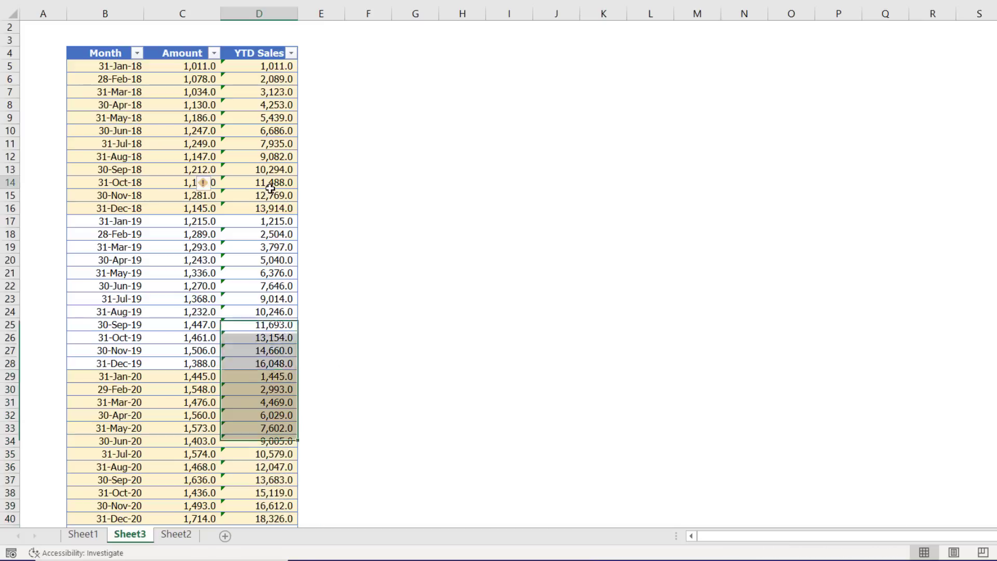
Review the existing running-total formulas in D6, D7, D17 and D29 without changing them
{"action": "left_click", "coordinate": [270, 69]}
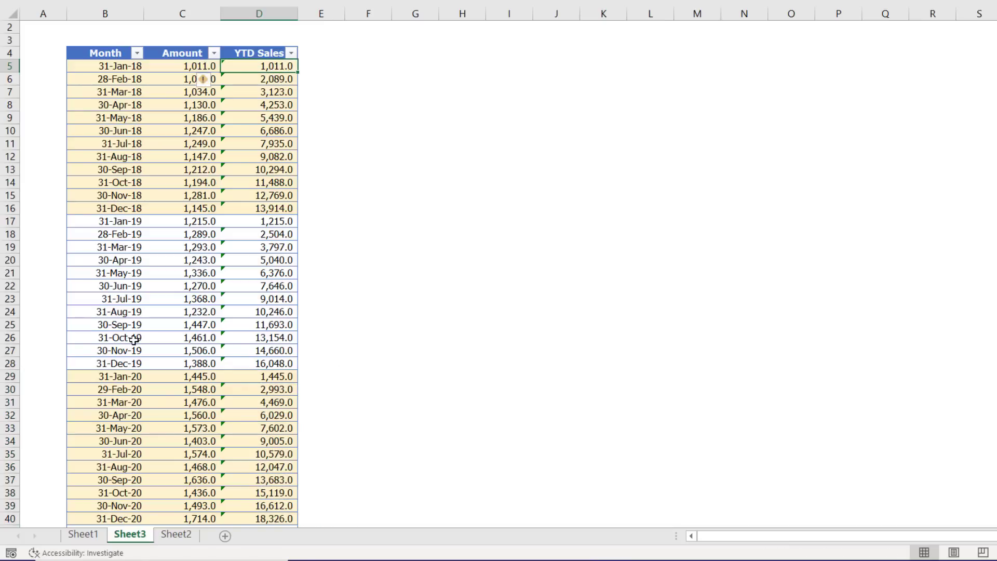
{"action": "key", "text": "Down"}
{"action": "key", "text": "F2"}
{"action": "key", "text": "Return"}
{"action": "key", "text": "F2"}
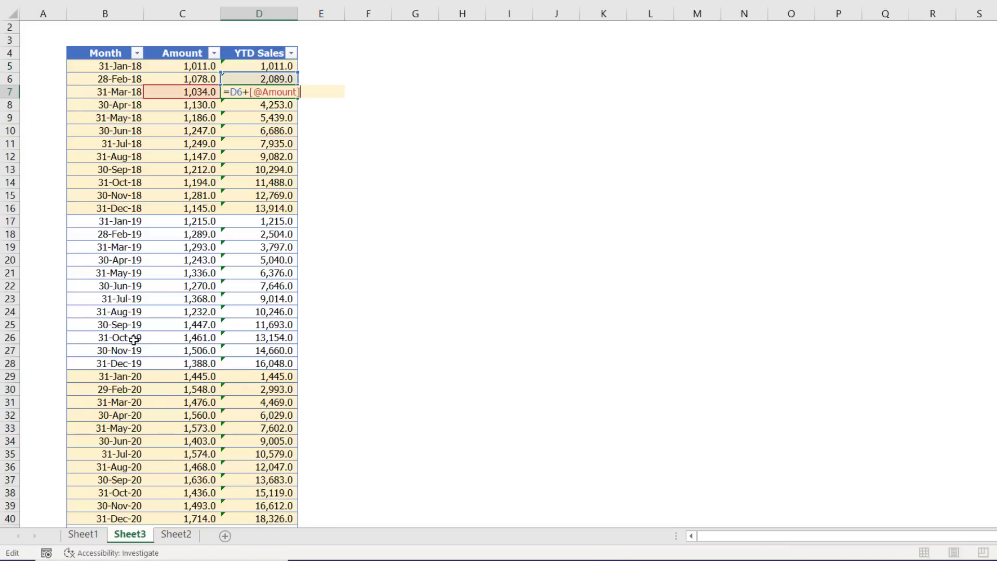
{"action": "key", "text": "Return"}
{"action": "key", "text": "Down"}
{"action": "key", "text": "Down"}
{"action": "key", "text": "Down"}
{"action": "key", "text": "Down"}
{"action": "key", "text": "Down"}
{"action": "key", "text": "Down"}
{"action": "key", "text": "Down"}
{"action": "key", "text": "Down"}
{"action": "key", "text": "Down"}
{"action": "key", "text": "F2"}
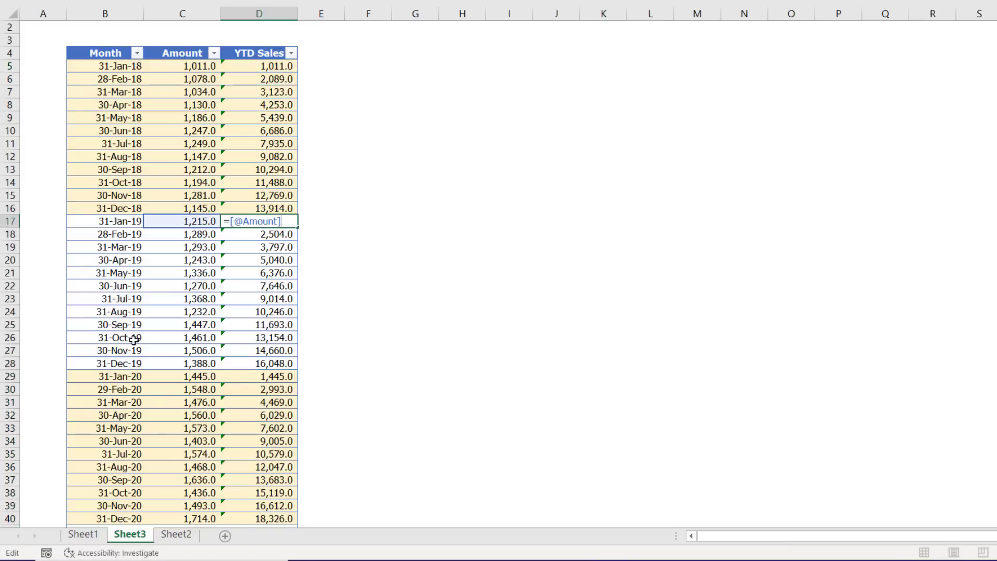
{"action": "key", "text": "Return"}
{"action": "key", "text": "Down"}
{"action": "key", "text": "Down"}
{"action": "key", "text": "Down"}
{"action": "key", "text": "Down"}
{"action": "key", "text": "Down"}
{"action": "key", "text": "Down"}
{"action": "key", "text": "Down"}
{"action": "key", "text": "Down"}
{"action": "key", "text": "Down"}
{"action": "key", "text": "Down"}
{"action": "key", "text": "Down"}
{"action": "key", "text": "F2"}
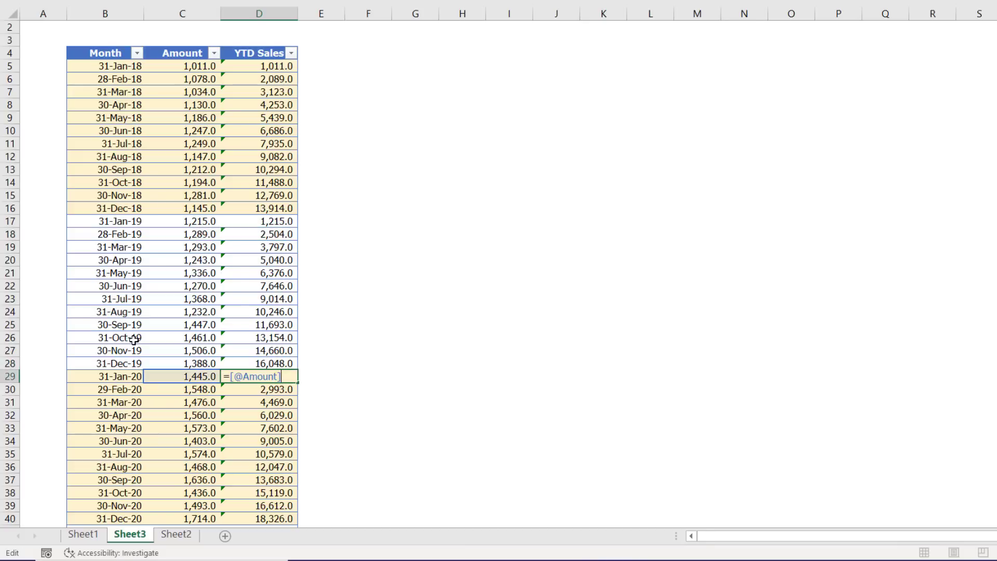
{"action": "key", "text": "Return"}
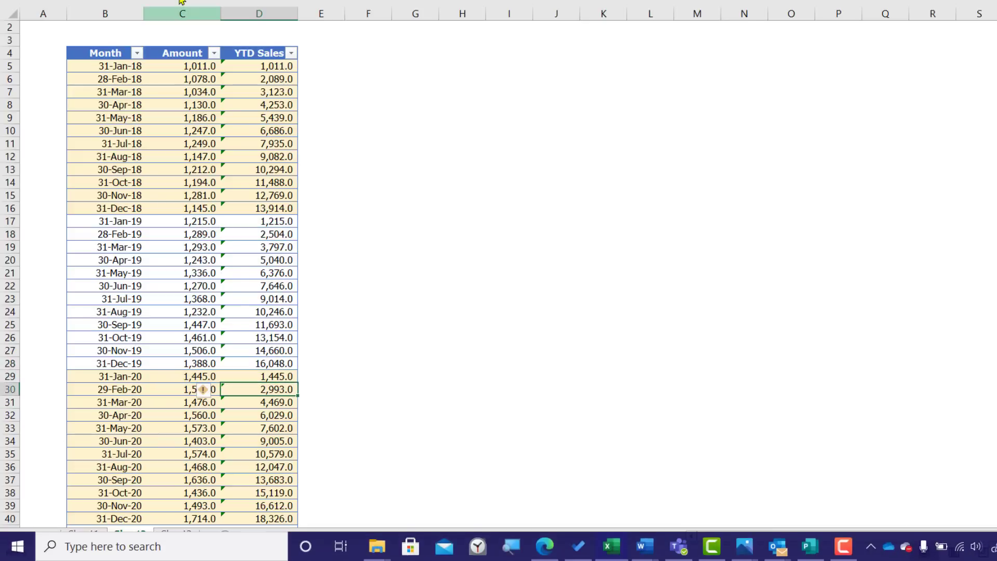
Sort the table by Amount largest first, then back by Month oldest first
{"action": "left_click", "coordinate": [214, 53]}
{"action": "left_click", "coordinate": [167, 93]}
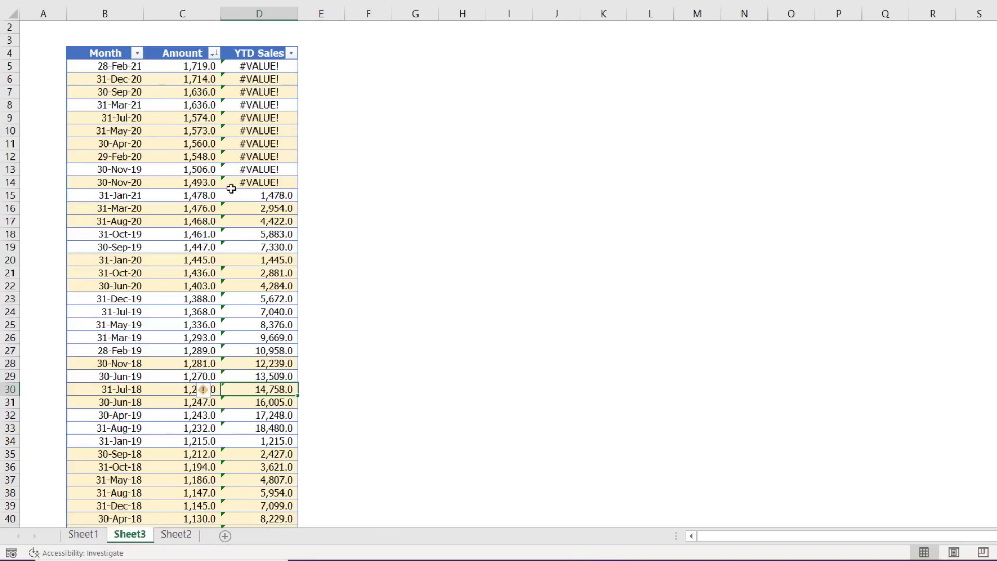
{"action": "left_click", "coordinate": [311, 182]}
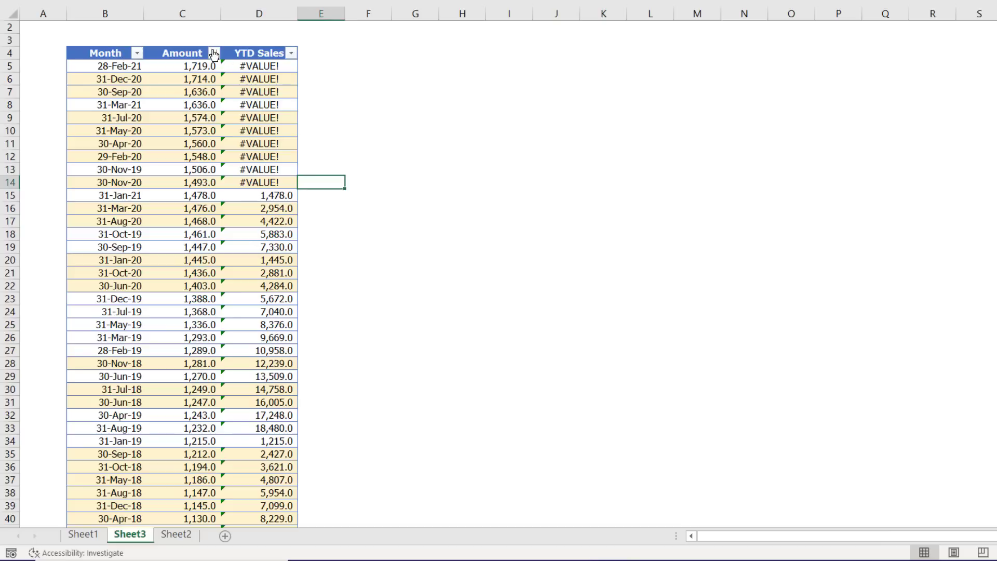
{"action": "left_click", "coordinate": [137, 53]}
{"action": "left_click", "coordinate": [106, 68]}
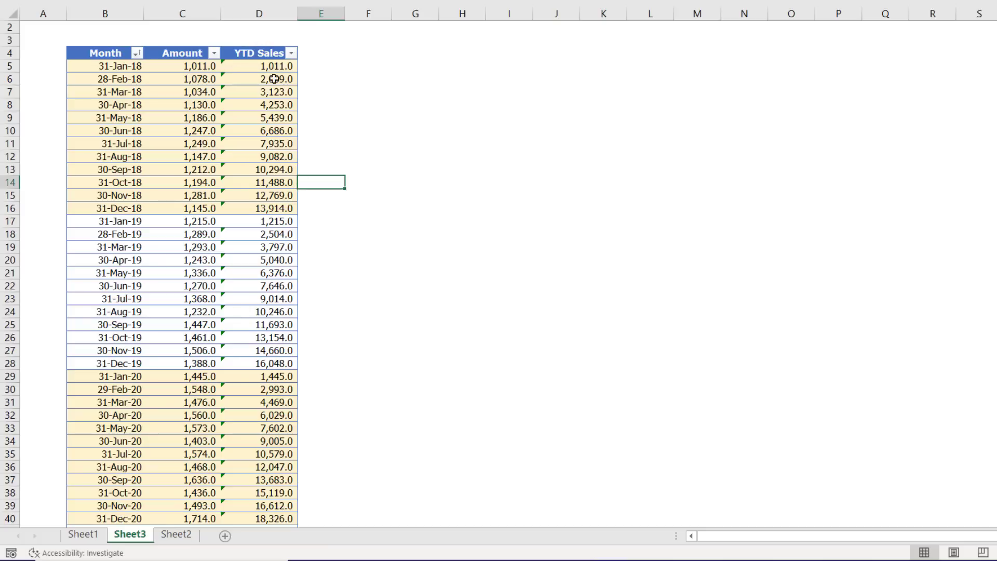
Inspect the December 2018 total in D16 and the 2018 amounts it sums
{"action": "left_click", "coordinate": [268, 204]}
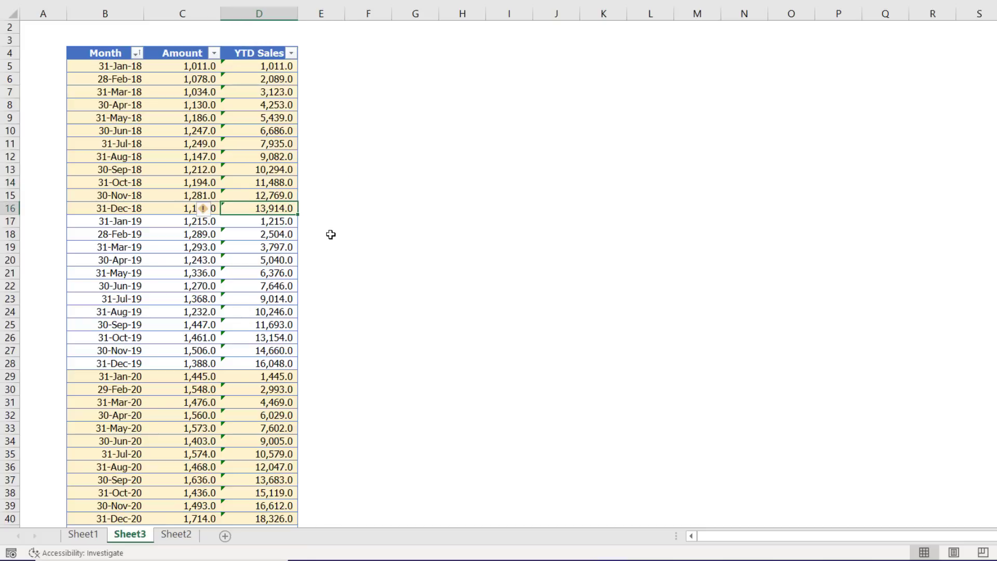
{"action": "key", "text": "F2"}
{"action": "left_click_drag", "start_coordinate": [199, 208], "coordinate": [199, 105]}
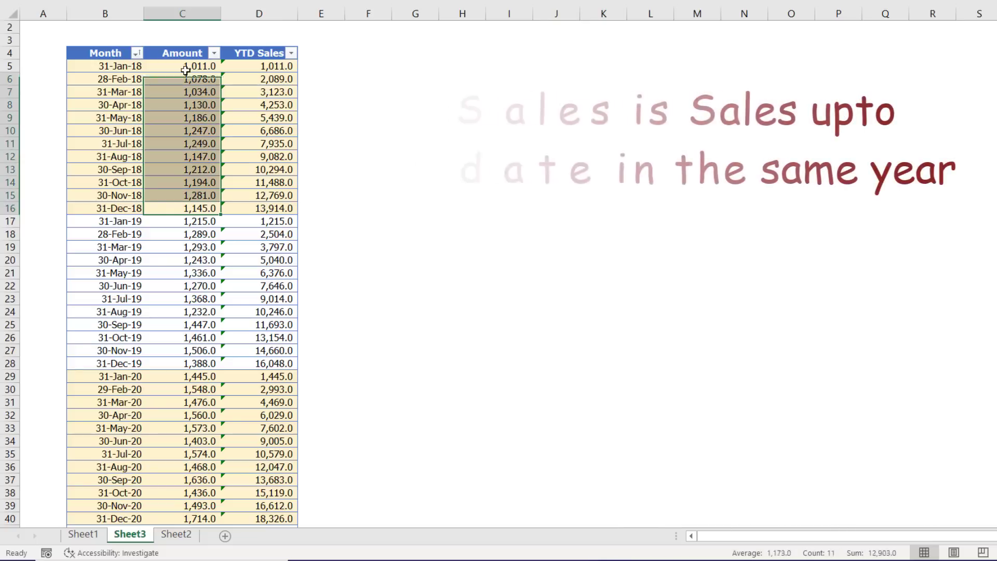
{"action": "left_click", "coordinate": [268, 209]}
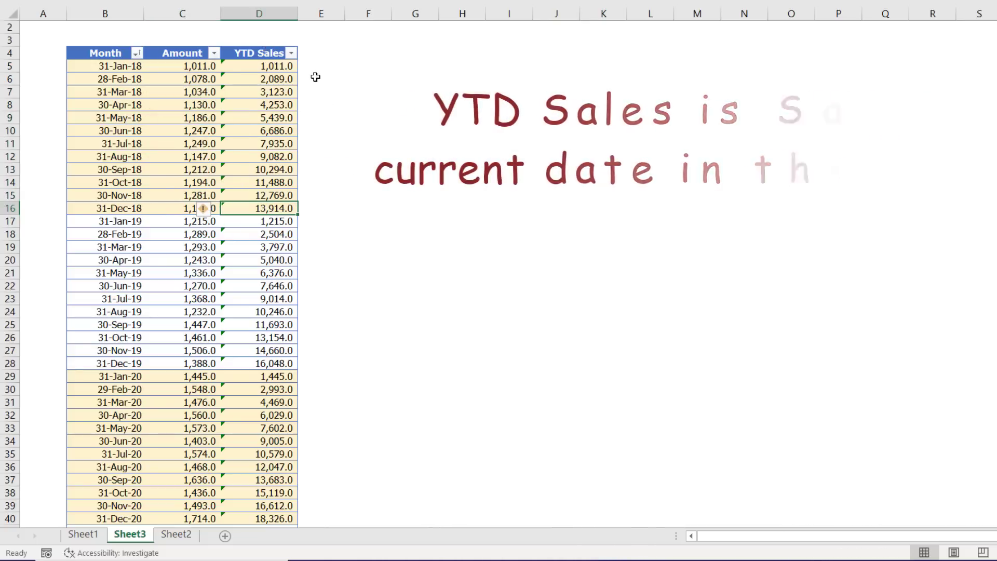
Delete the old YTD Sales values and start =SUMPRODUCT( in D5
{"action": "left_click", "coordinate": [264, 47]}
{"action": "key", "text": "Delete"}
{"action": "key", "text": "Up"}
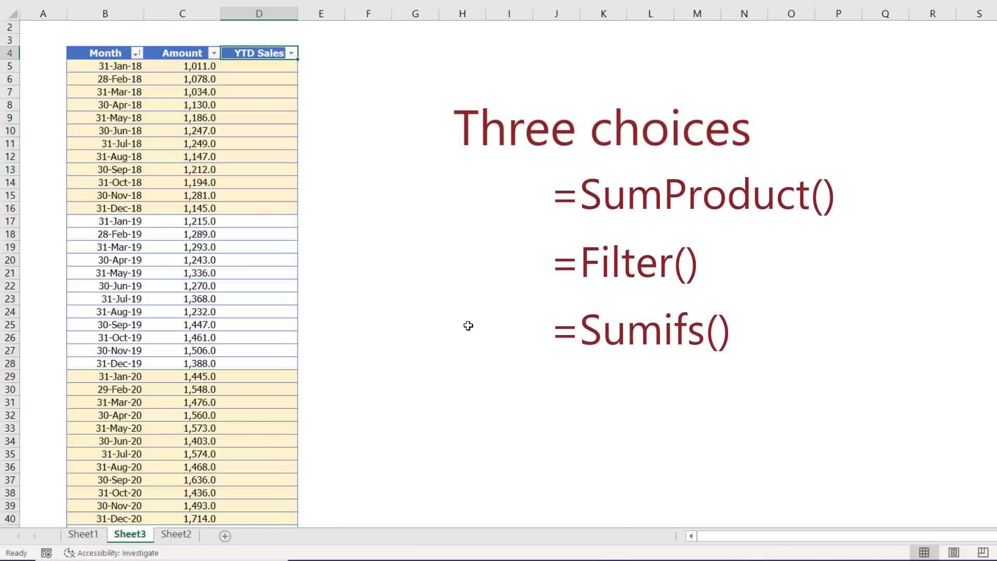
{"action": "key", "text": "Down"}
{"action": "type", "text": "=Sumprod"}
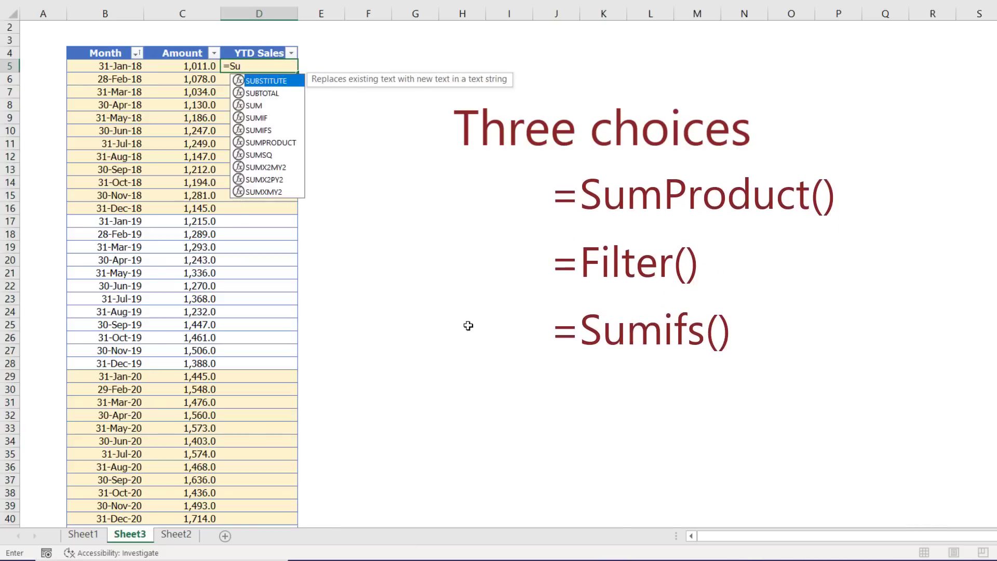
{"action": "key", "text": "Tab"}
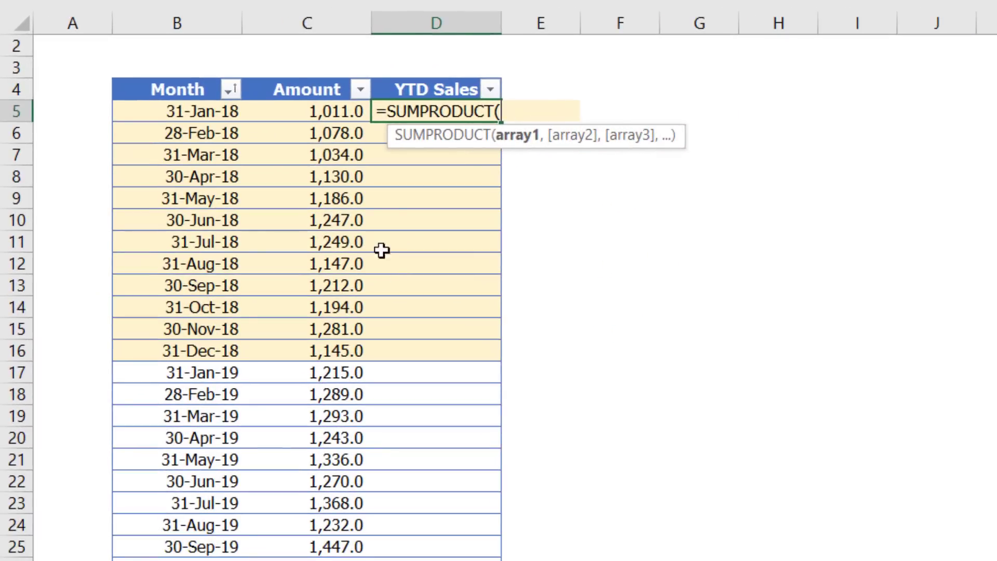
{"action": "left_click", "coordinate": [299, 77]}
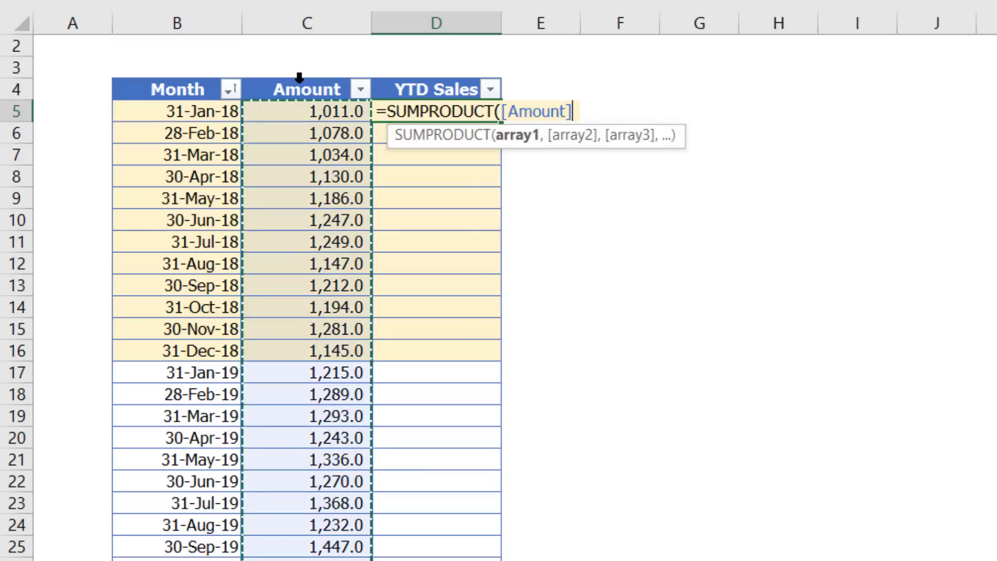
{"action": "type", "text": "*("}
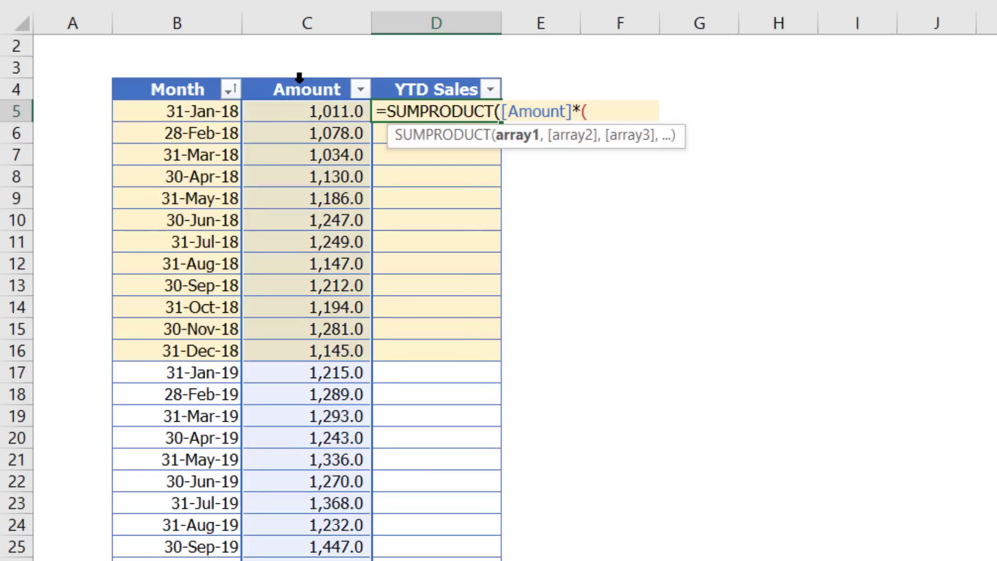
{"action": "type", "text": "Year"}
{"action": "key", "text": "Tab"}
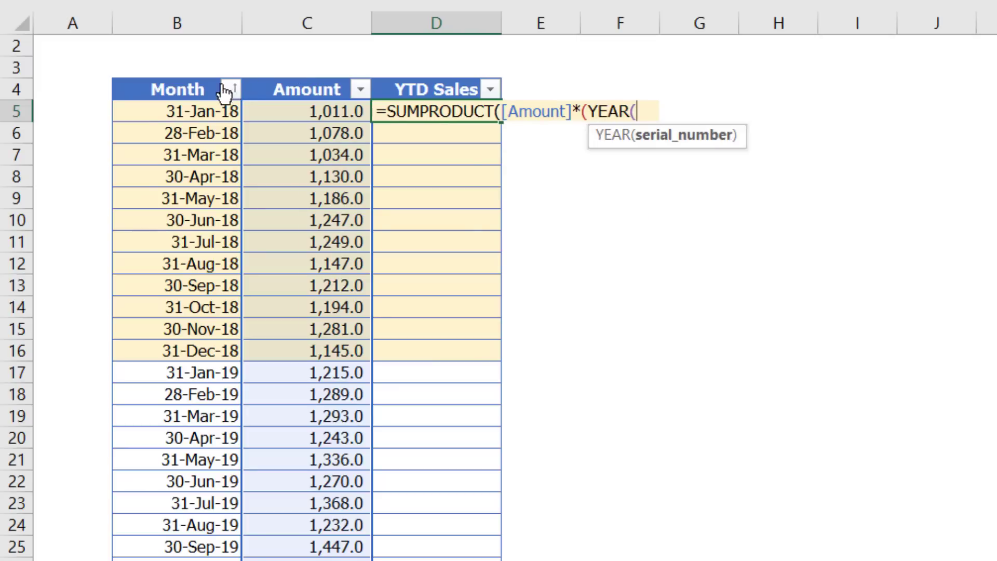
{"action": "left_click", "coordinate": [208, 79]}
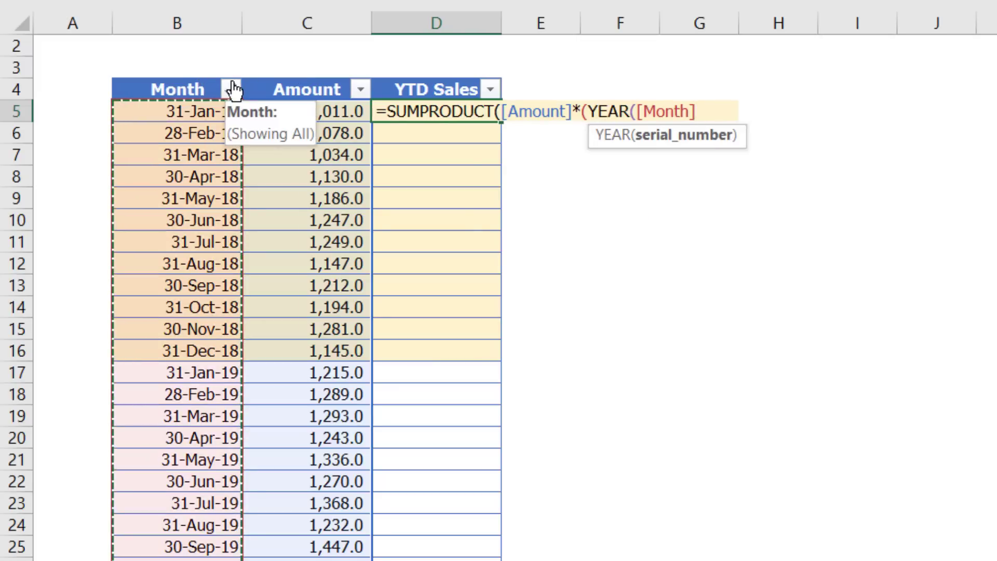
{"action": "type", "text": ")=Ye"}
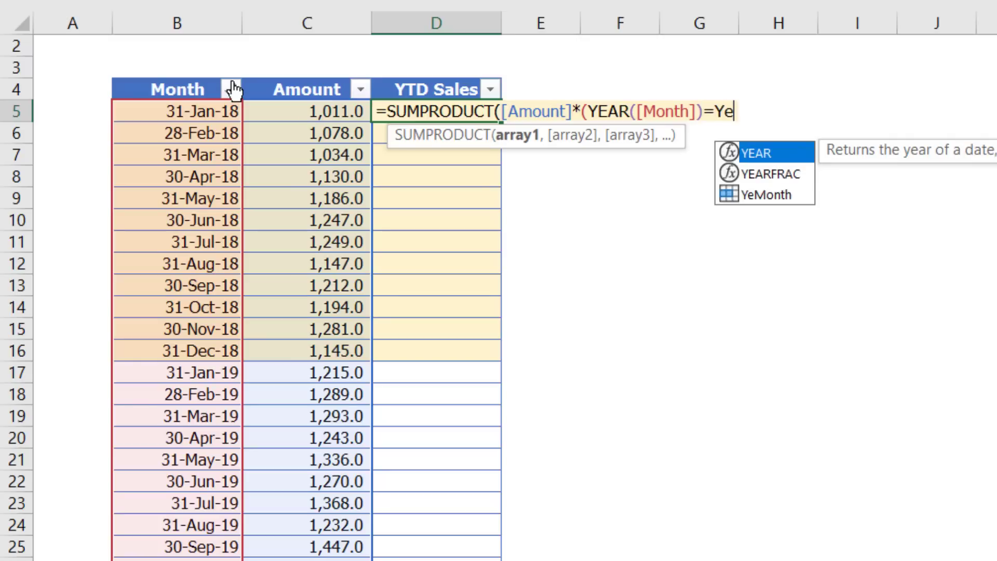
{"action": "key", "text": "Tab"}
{"action": "key", "text": "Left"}
{"action": "key", "text": "Left"}
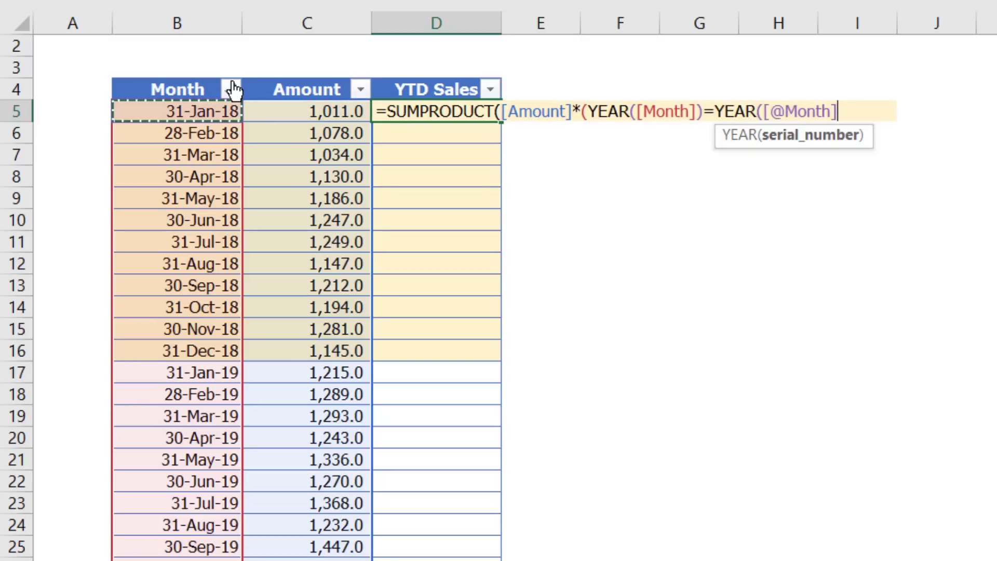
{"action": "type", "text": "))"}
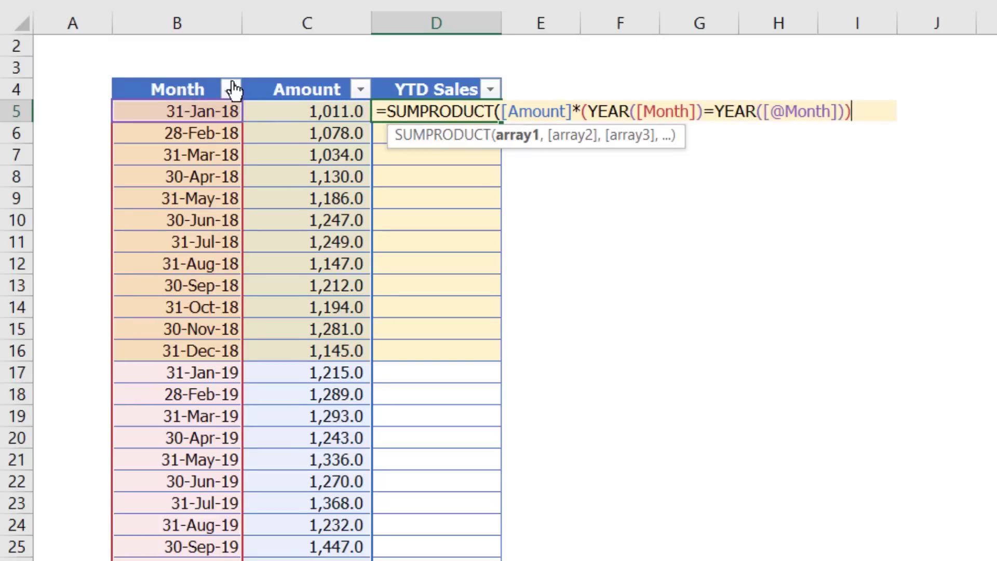
{"action": "type", "text": "*("}
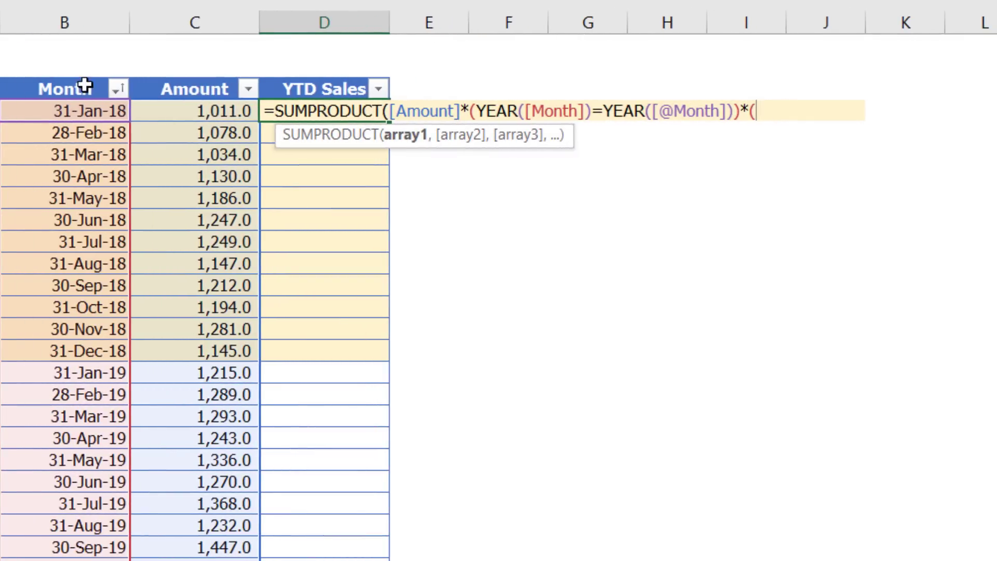
{"action": "left_click", "coordinate": [81, 81]}
{"action": "type", "text": "<="}
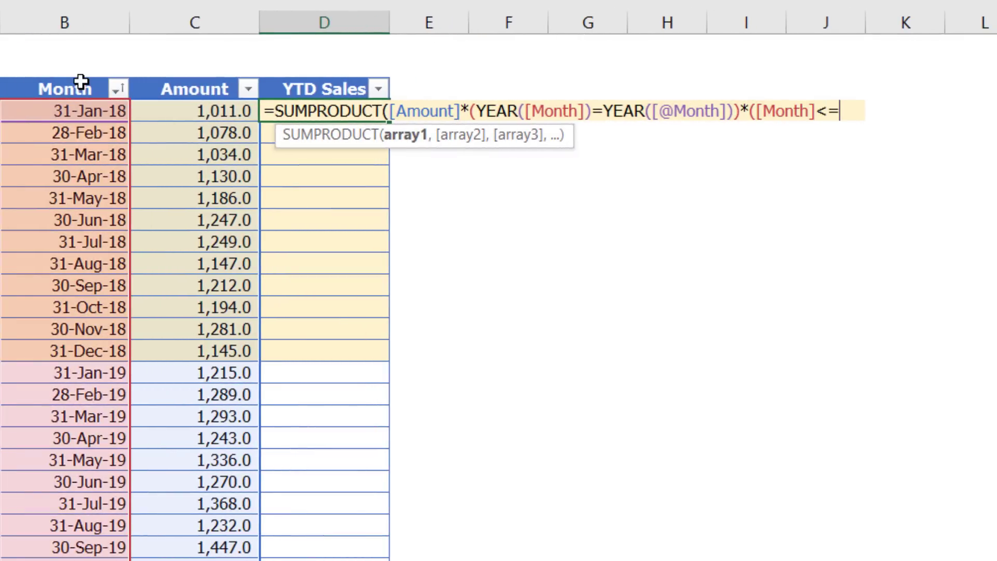
{"action": "key", "text": "Left"}
{"action": "key", "text": "Left"}
{"action": "type", "text": "))"}
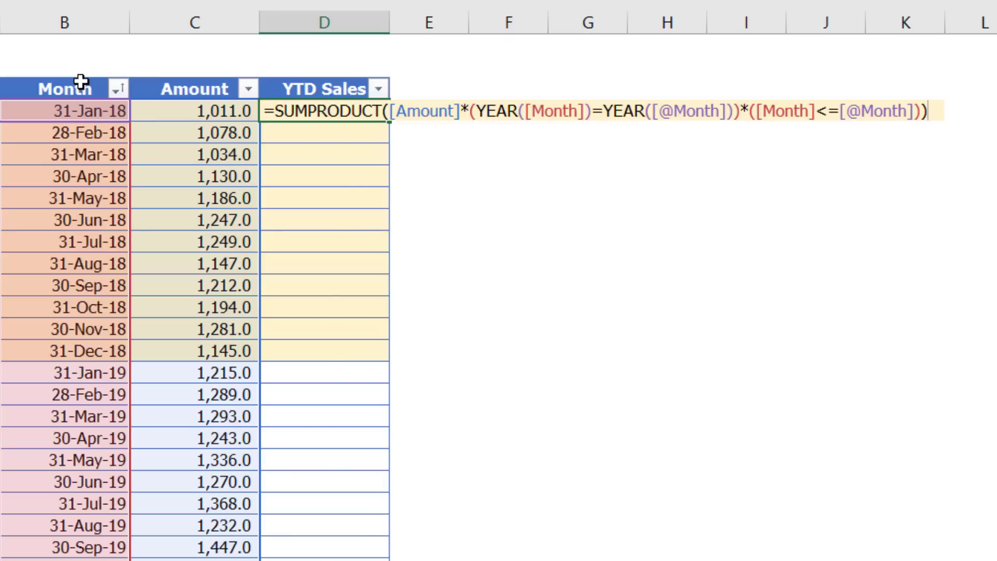
{"action": "key", "text": "Return"}
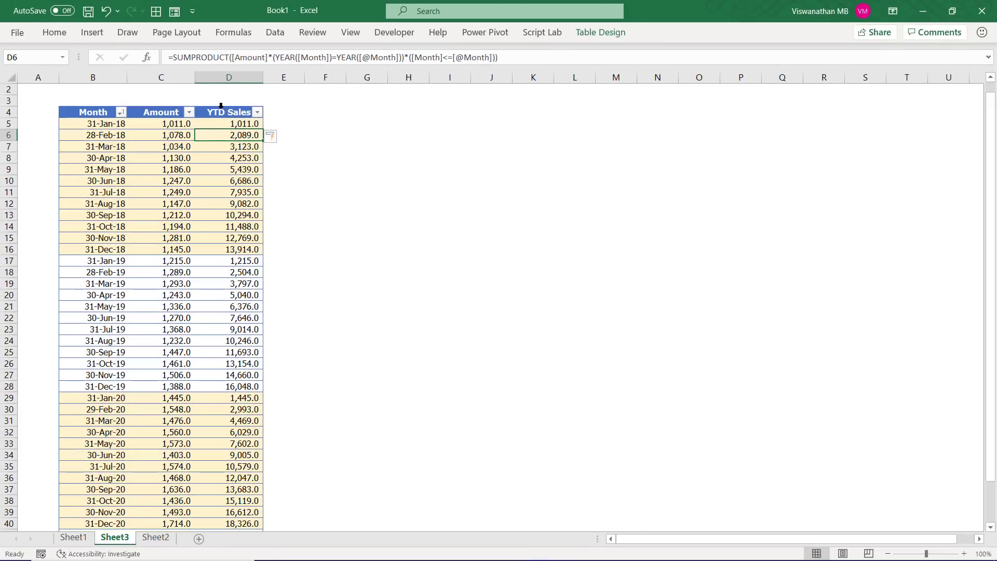
Delete PRODUCT from D5's SUMPRODUCT formula so the function reads SUM
{"action": "double_click", "coordinate": [231, 125]}
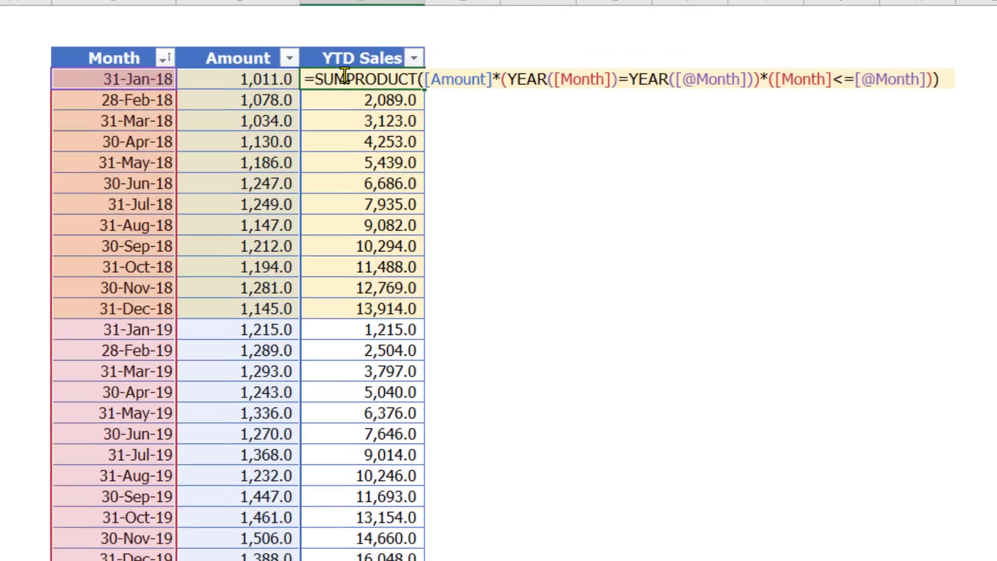
{"action": "left_click_drag", "start_coordinate": [219, 125], "coordinate": [238, 125]}
{"action": "left_click_drag", "start_coordinate": [387, 76], "coordinate": [426, 77]}
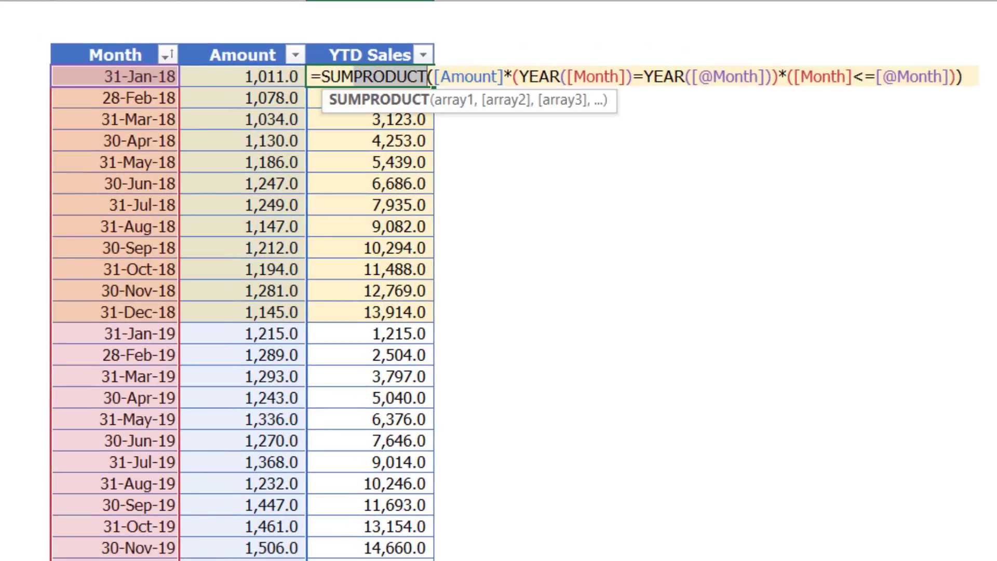
{"action": "key", "text": "BackSpace"}
{"action": "key", "text": "Return"}
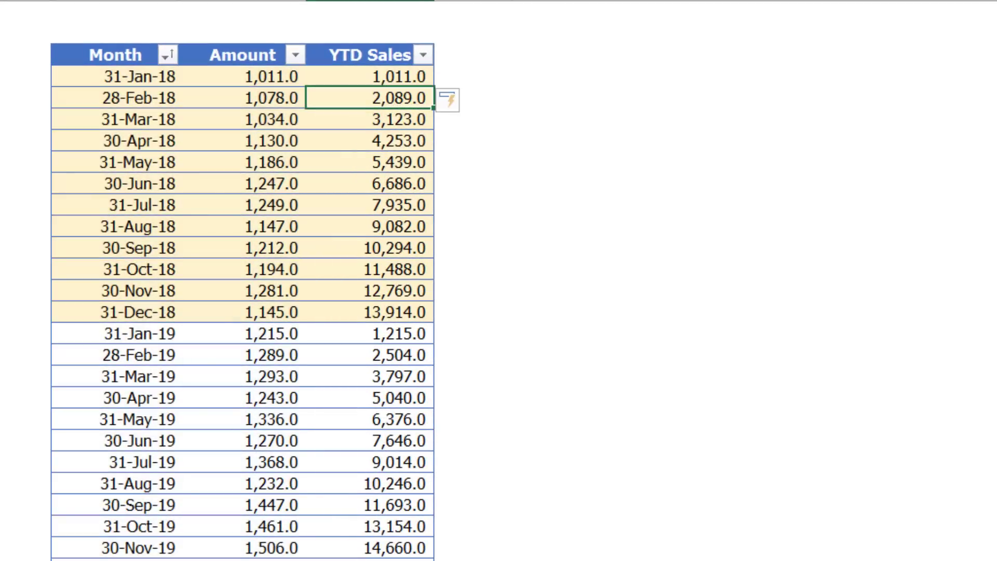
{"action": "left_click", "coordinate": [369, 76]}
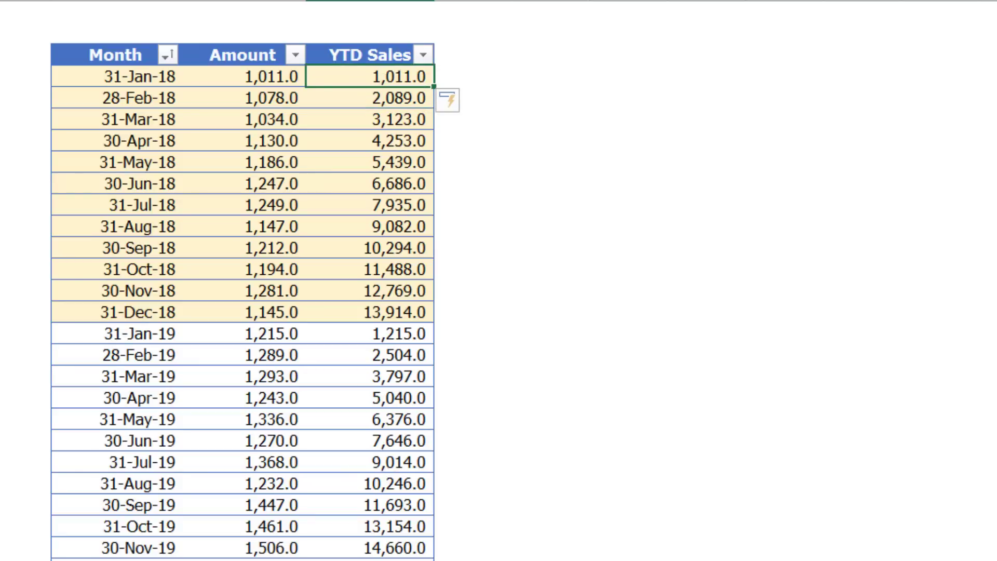
Wrap D5's Amount reference in FILTER( and replace the multiplication with a comma
{"action": "key", "text": "F2"}
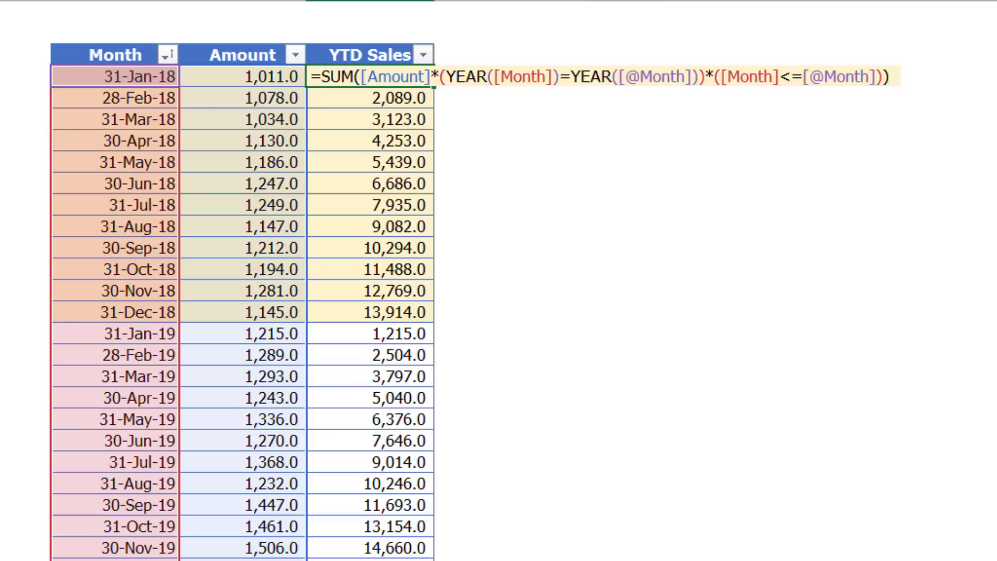
{"action": "key", "text": "Left"}
{"action": "key", "text": "Left"}
{"action": "key", "text": "Left"}
{"action": "key", "text": "Left"}
{"action": "key", "text": "Left"}
{"action": "key", "text": "Left"}
{"action": "key", "text": "Left"}
{"action": "key", "text": "Left"}
{"action": "key", "text": "Left"}
{"action": "key", "text": "Left"}
{"action": "key", "text": "Left"}
{"action": "key", "text": "Left"}
{"action": "key", "text": "Left"}
{"action": "key", "text": "Left"}
{"action": "key", "text": "Left"}
{"action": "key", "text": "Left"}
{"action": "key", "text": "Left"}
{"action": "key", "text": "Left"}
{"action": "key", "text": "Left"}
{"action": "key", "text": "Left"}
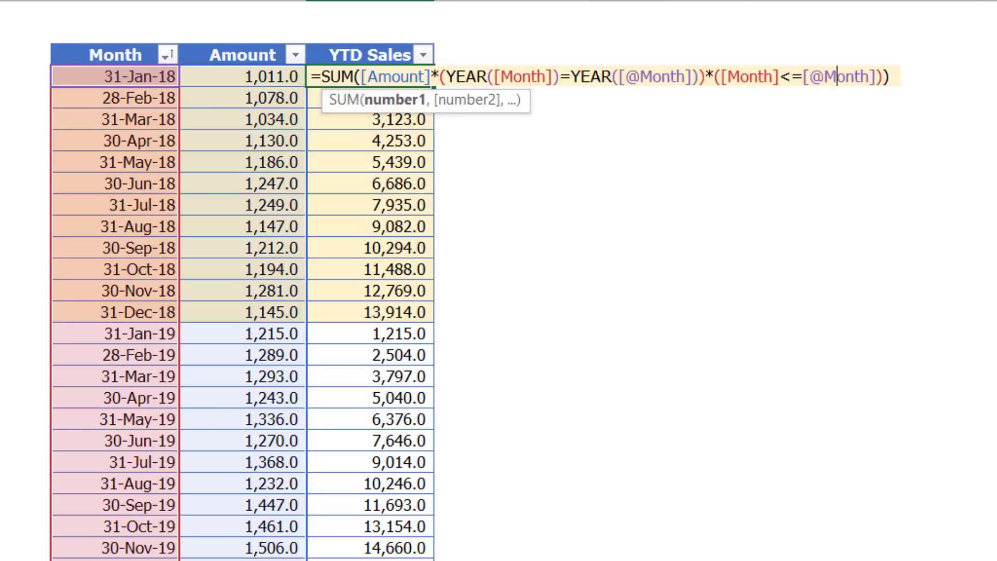
{"action": "key", "text": "Left"}
{"action": "key", "text": "Left"}
{"action": "key", "text": "Left"}
{"action": "key", "text": "Left"}
{"action": "key", "text": "Left"}
{"action": "key", "text": "Left"}
{"action": "key", "text": "Left"}
{"action": "key", "text": "Left"}
{"action": "key", "text": "Left"}
{"action": "key", "text": "Left"}
{"action": "key", "text": "Left"}
{"action": "key", "text": "Left"}
{"action": "key", "text": "Left"}
{"action": "key", "text": "Left"}
{"action": "key", "text": "Left"}
{"action": "type", "text": "F"}
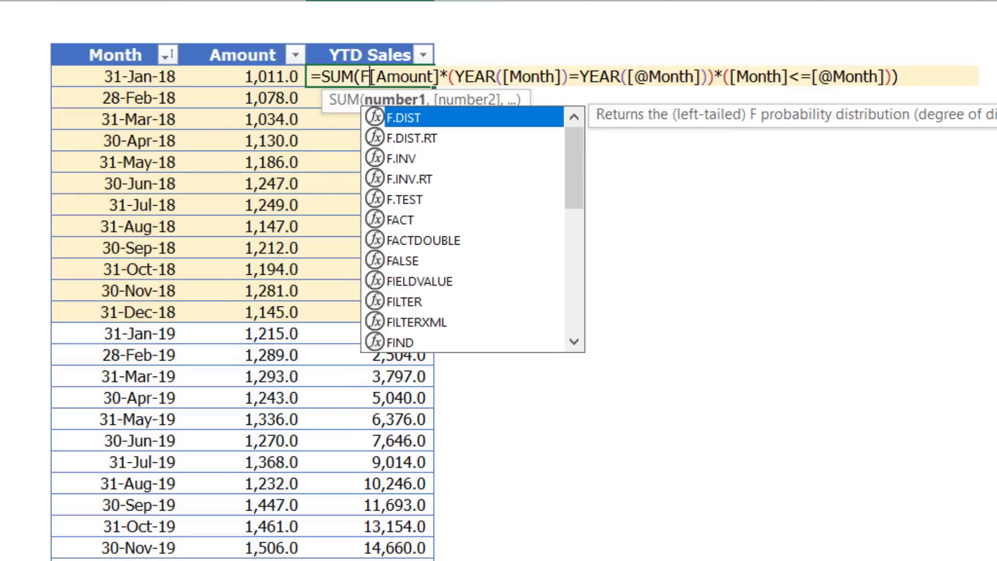
{"action": "type", "text": "ilter("}
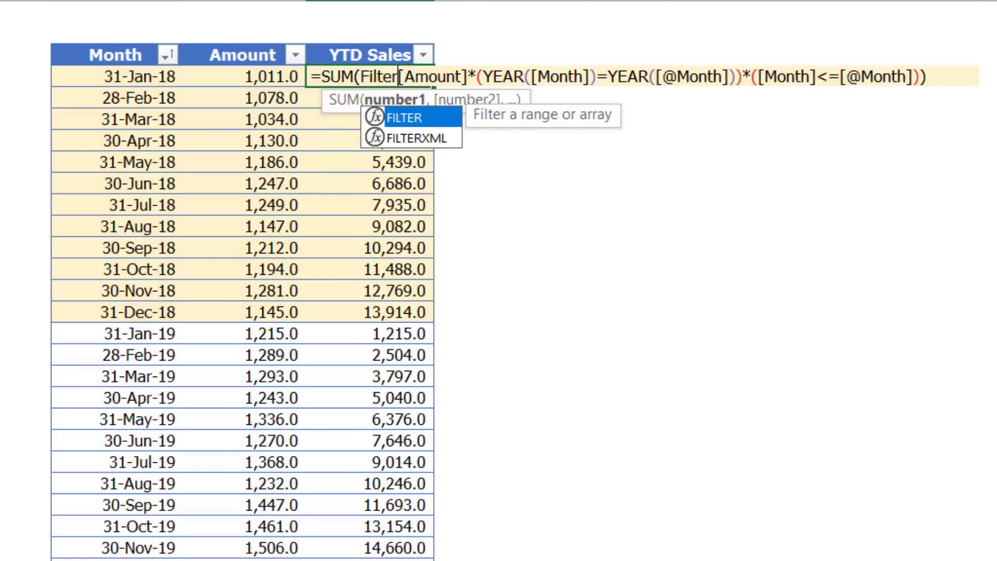
{"action": "key", "text": "Right"}
{"action": "key", "text": "Right"}
{"action": "key", "text": "Right"}
{"action": "key", "text": "Right"}
{"action": "key", "text": "Right"}
{"action": "key", "text": "Right"}
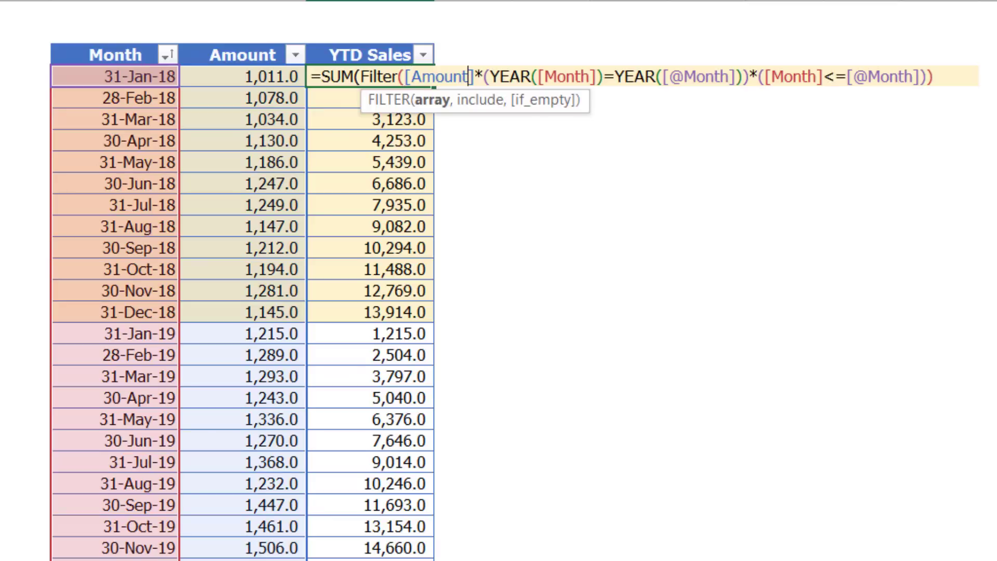
{"action": "key", "text": "BackSpace"}
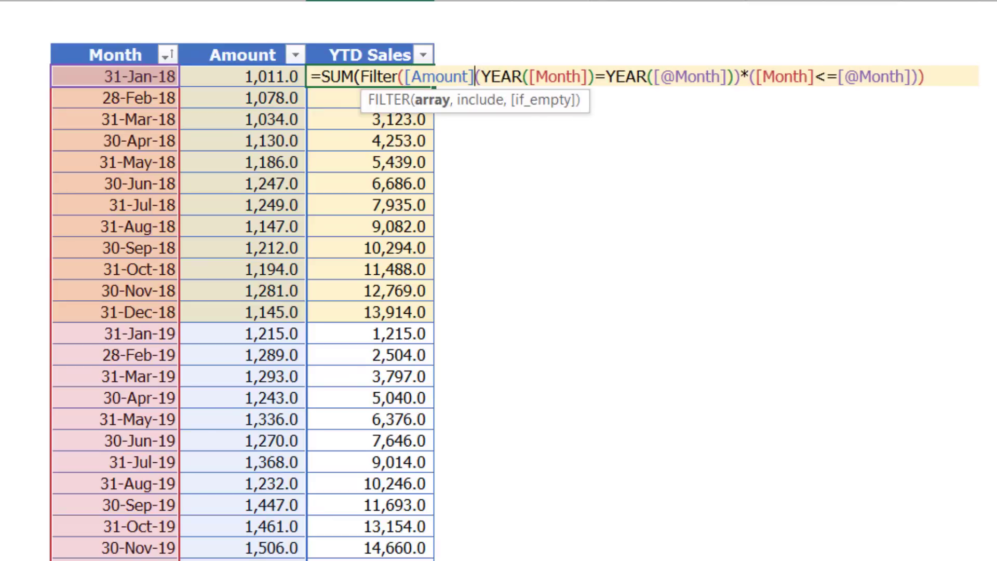
{"action": "type", "text": ","}
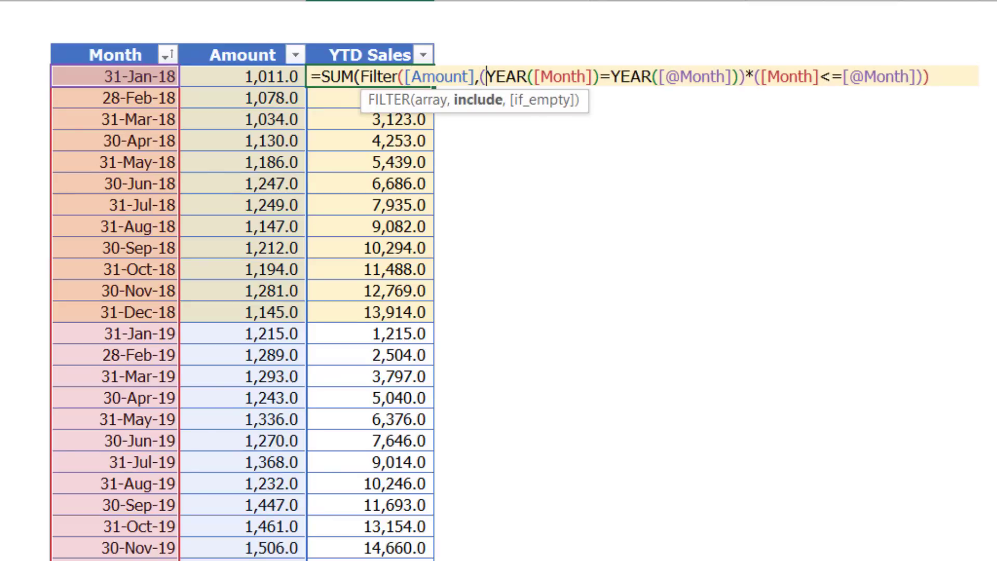
Close the FILTER condition, commit the SUM(FILTER(...)) formula, and reopen it for review
{"action": "key", "text": "Right"}
{"action": "key", "text": "Right"}
{"action": "key", "text": "Right"}
{"action": "key", "text": "Right"}
{"action": "key", "text": "Right"}
{"action": "key", "text": "Left"}
{"action": "key", "text": "Left"}
{"action": "key", "text": "Left"}
{"action": "key", "text": "Left"}
{"action": "key", "text": "Left"}
{"action": "key", "text": "Left"}
{"action": "key", "text": "Left"}
{"action": "key", "text": "Right"}
{"action": "key", "text": "shift+Right"}
{"action": "key", "text": "shift+Right"}
{"action": "key", "text": "shift+Right"}
{"action": "key", "text": "shift+Right"}
{"action": "key", "text": "shift+Right"}
{"action": "key", "text": "shift+Right"}
{"action": "key", "text": "shift+Right"}
{"action": "key", "text": "shift+Right"}
{"action": "key", "text": "shift+Right"}
{"action": "key", "text": "shift+Right"}
{"action": "key", "text": "shift+Right"}
{"action": "key", "text": "shift+Right"}
{"action": "key", "text": "shift+Right"}
{"action": "key", "text": "shift+Right"}
{"action": "key", "text": "shift+Right"}
{"action": "key", "text": "shift+Right"}
{"action": "key", "text": "shift+Right"}
{"action": "key", "text": "shift+Right"}
{"action": "key", "text": "shift+Right"}
{"action": "key", "text": "shift+Right"}
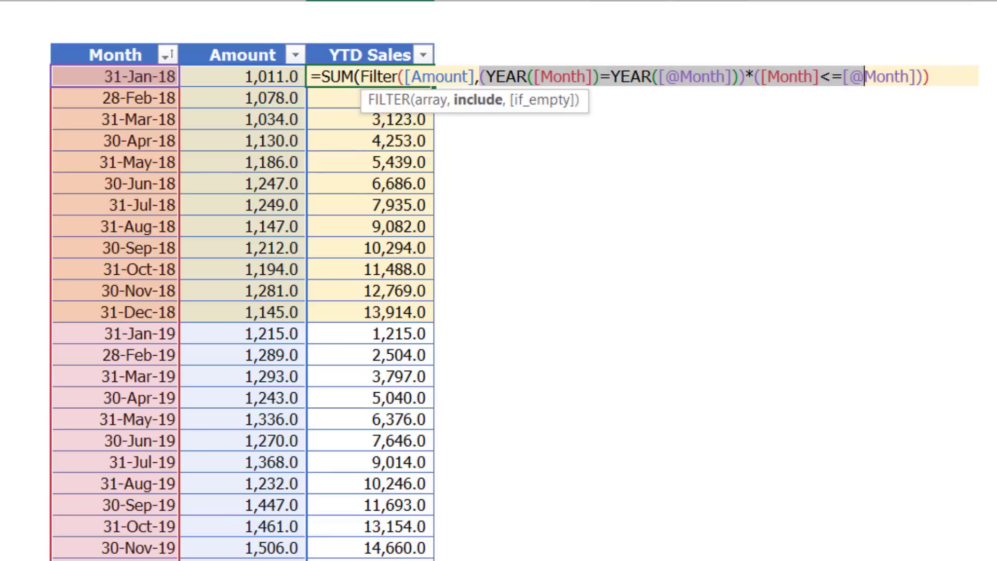
{"action": "key", "text": "shift+Right"}
{"action": "key", "text": "shift+Right"}
{"action": "key", "text": "shift+Right"}
{"action": "key", "text": "shift+Right"}
{"action": "key", "text": "shift+Right"}
{"action": "key", "text": "shift+Right"}
{"action": "key", "text": "shift+Right"}
{"action": "key", "text": "Right"}
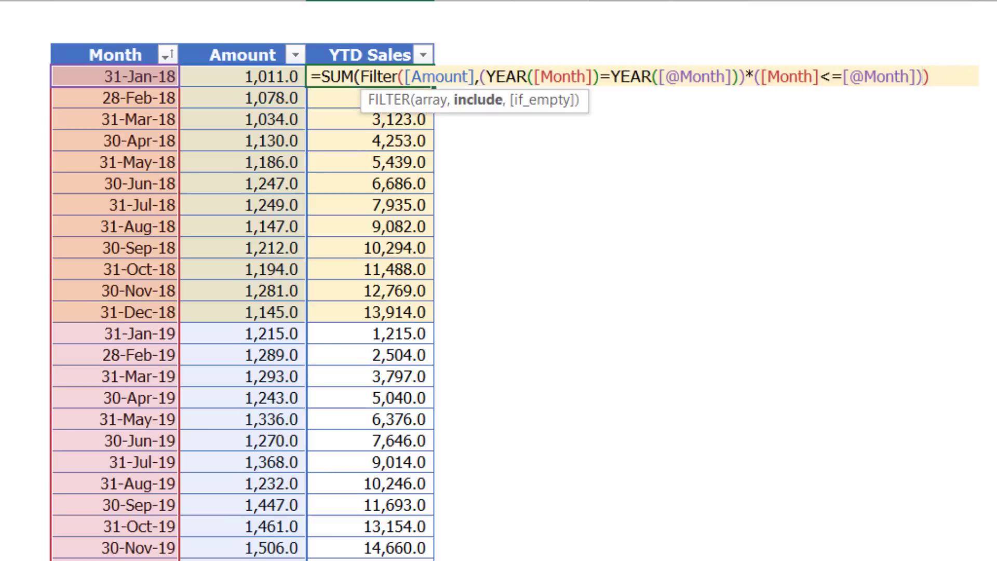
{"action": "key", "text": "Right"}
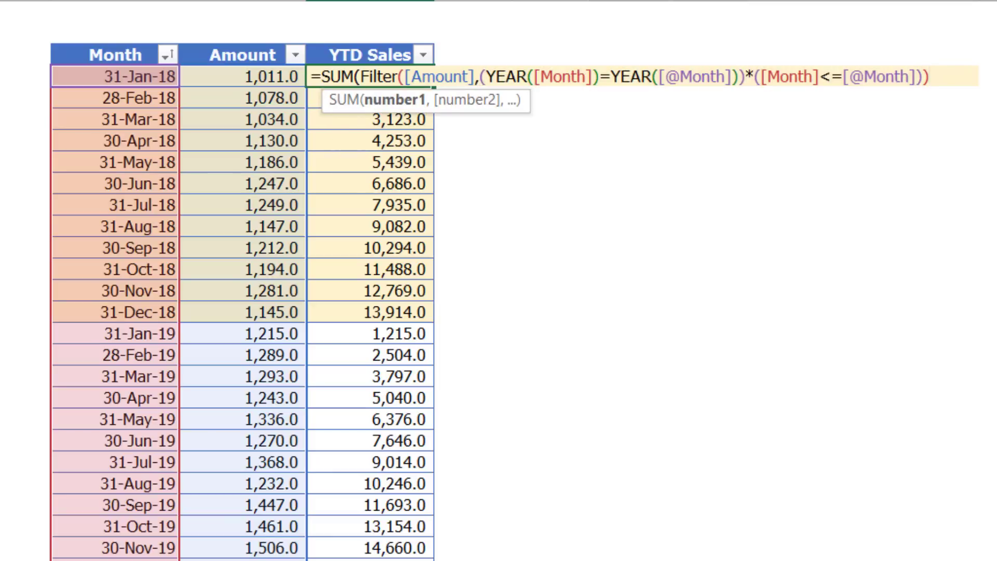
{"action": "type", "text": ")"}
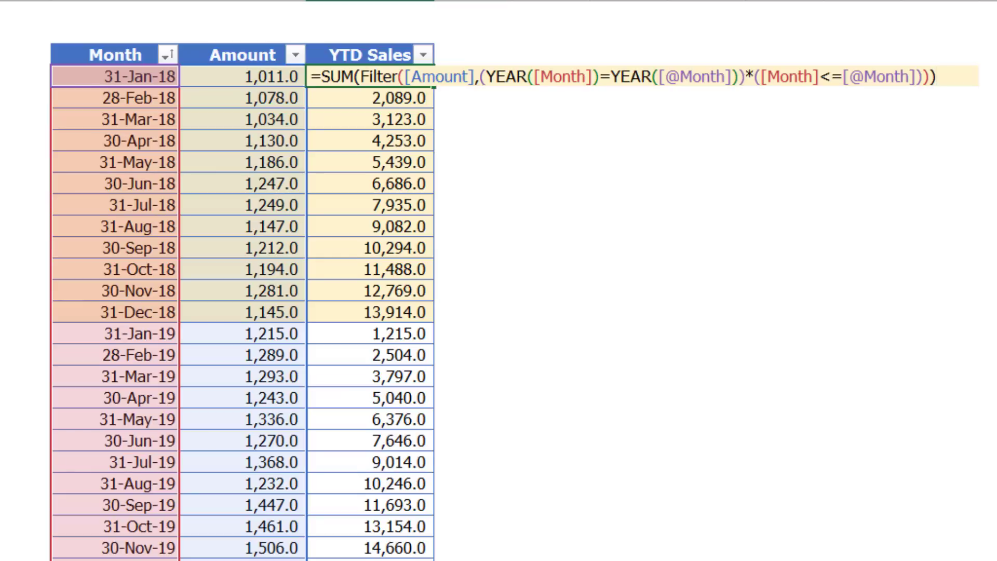
{"action": "key", "text": "Return"}
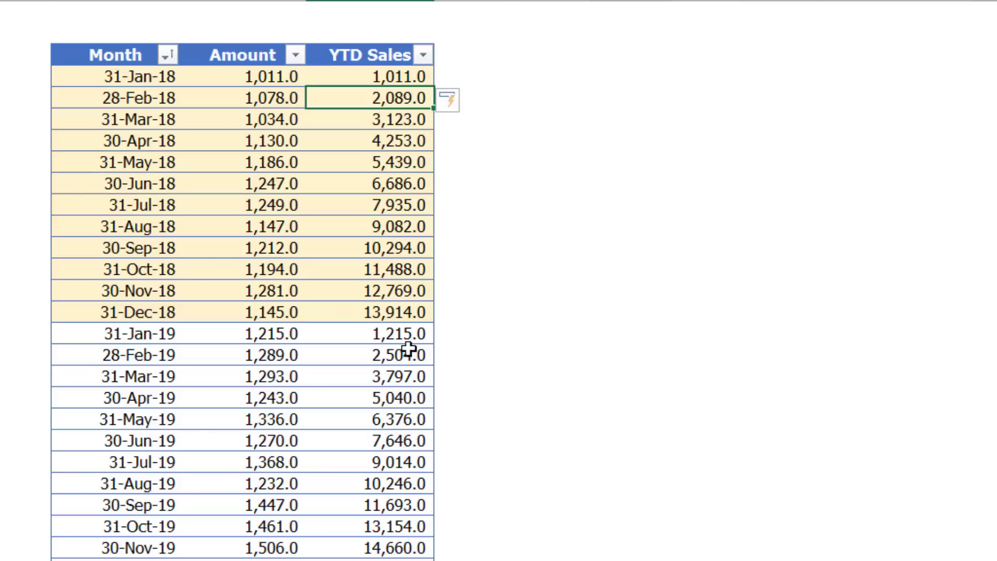
{"action": "left_click", "coordinate": [378, 78]}
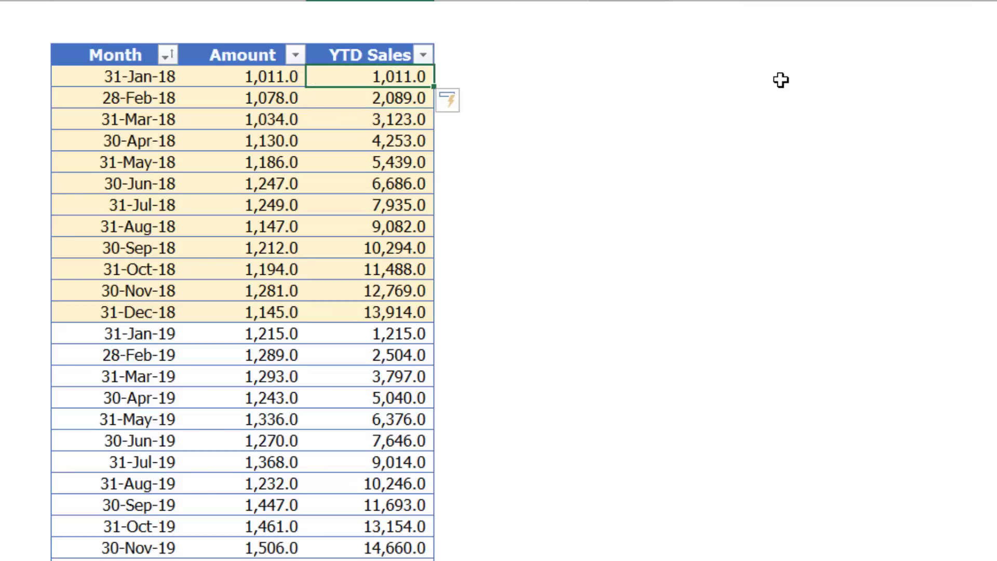
{"action": "key", "text": "F2"}
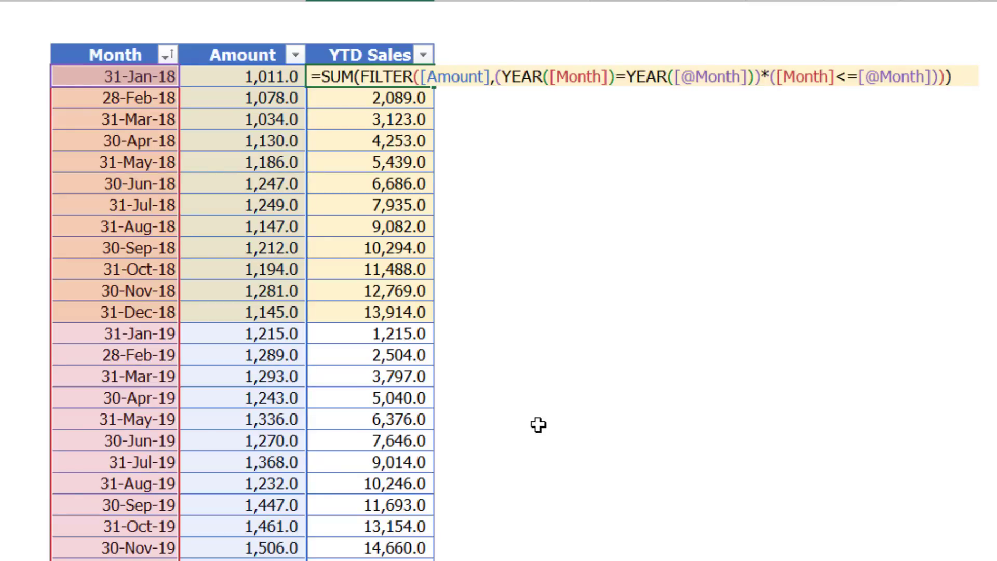
Insert a new table column to the left of Amount
{"action": "key", "text": "Escape"}
{"action": "key", "text": "Delete"}
{"action": "left_click", "coordinate": [242, 1]}
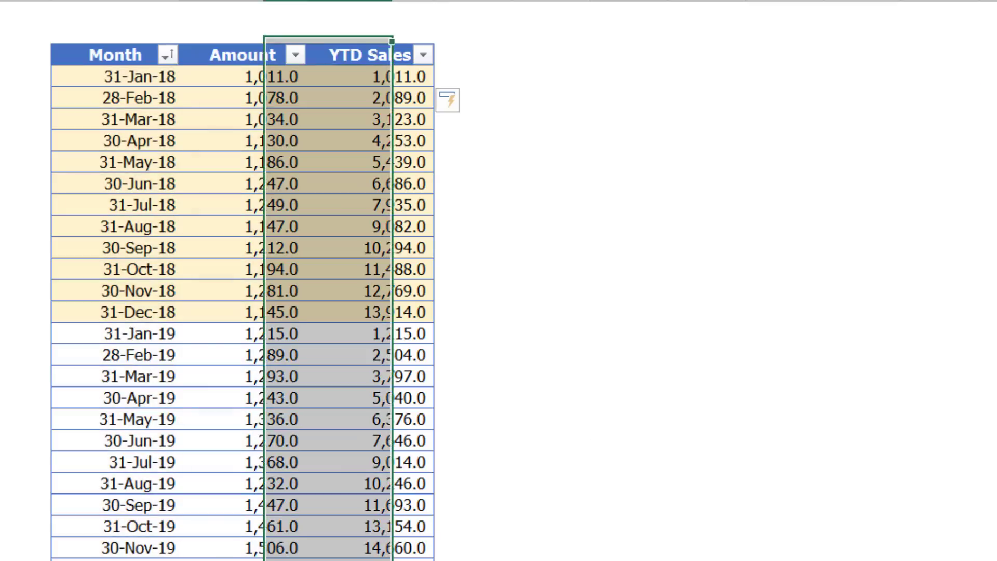
{"action": "right_click", "coordinate": [242, 1]}
{"action": "left_click", "coordinate": [391, 195]}
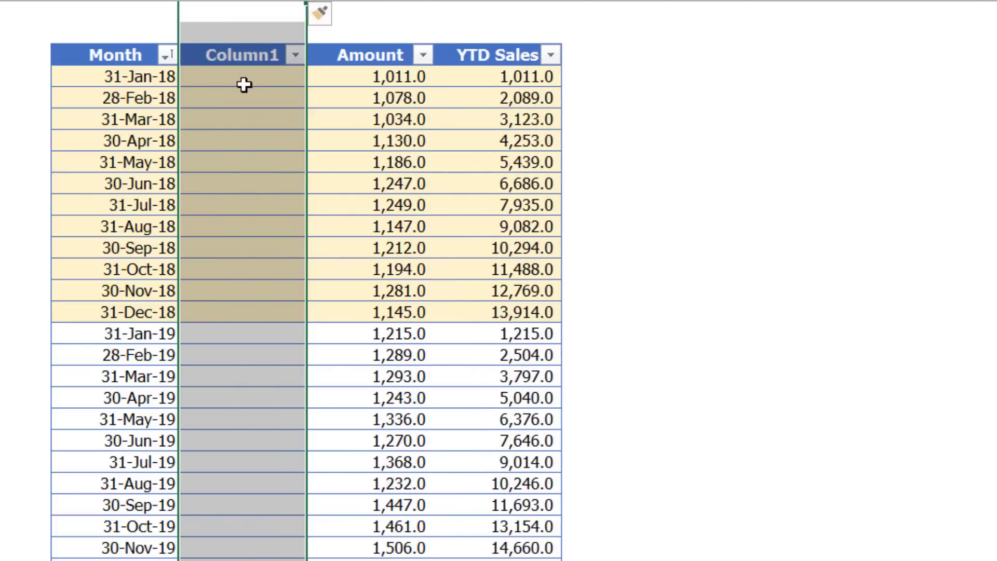
{"action": "type", "text": "Year"}
{"action": "key", "text": "Return"}
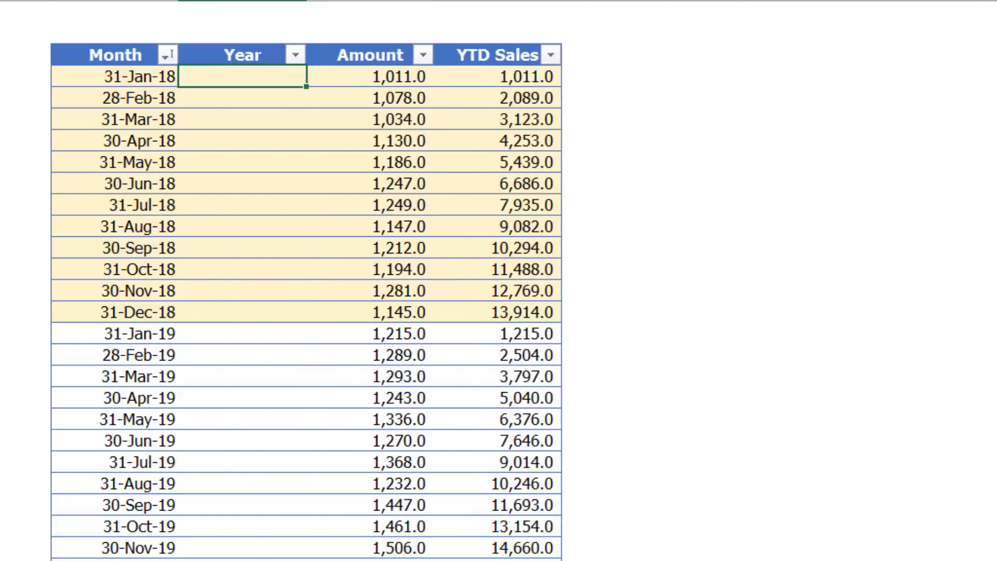
{"action": "type", "text": "=Ye"}
{"action": "key", "text": "Left"}
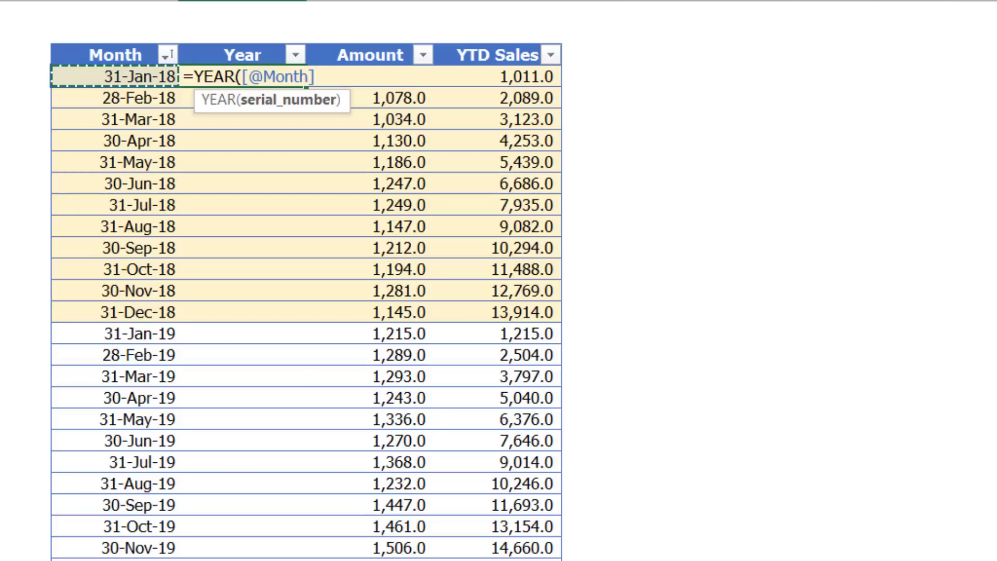
{"action": "key", "text": "ctrl+Return"}
{"action": "left_click", "coordinate": [535, 76]}
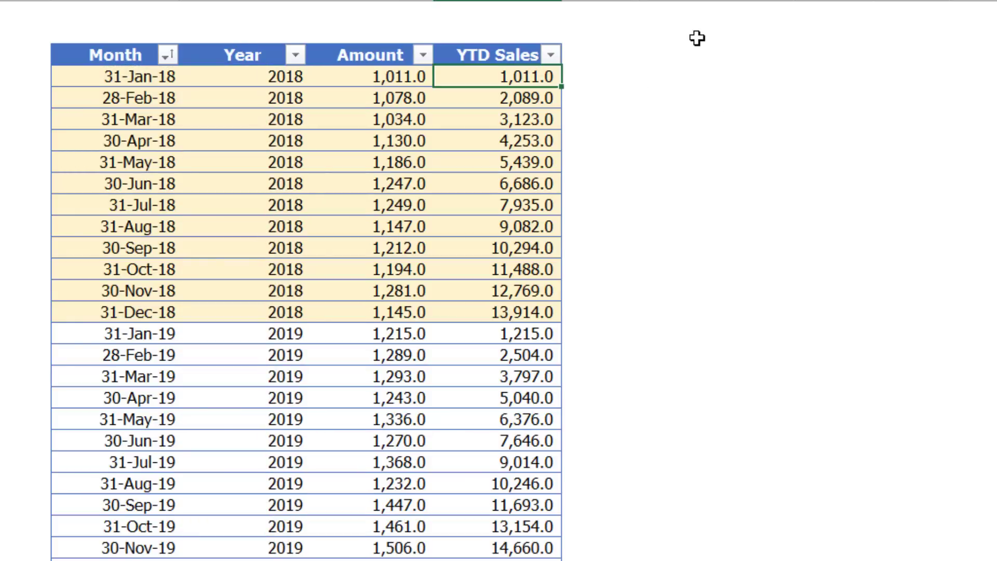
{"action": "type", "text": "=sumifs("}
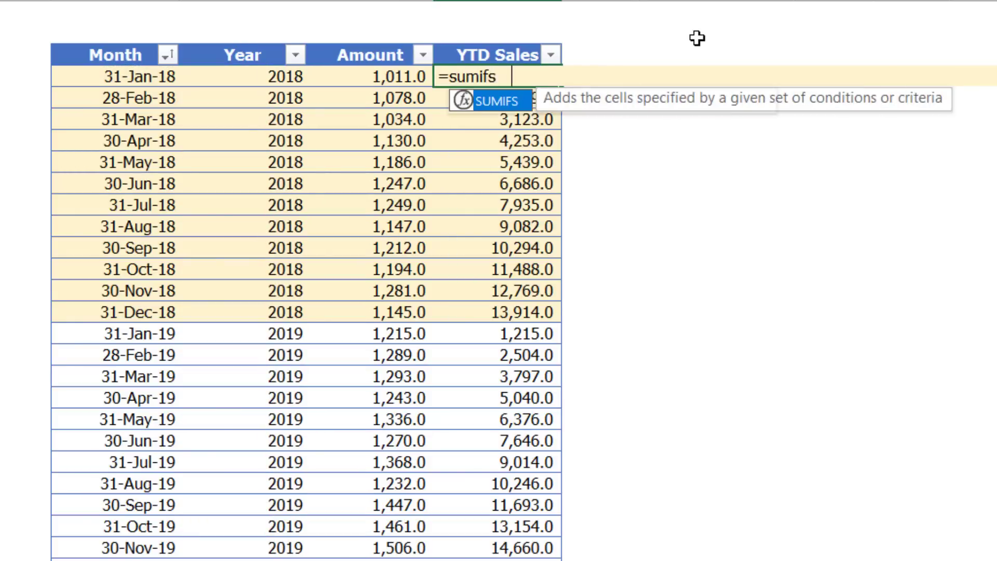
{"action": "left_click", "coordinate": [346, 47]}
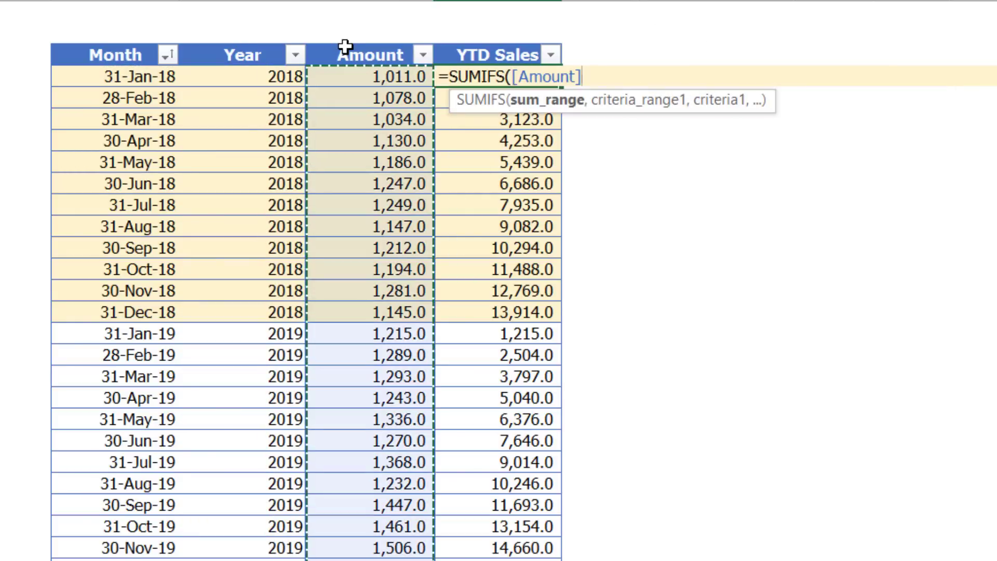
{"action": "type", "text": ","}
{"action": "left_click", "coordinate": [269, 41]}
{"action": "type", "text": ","}
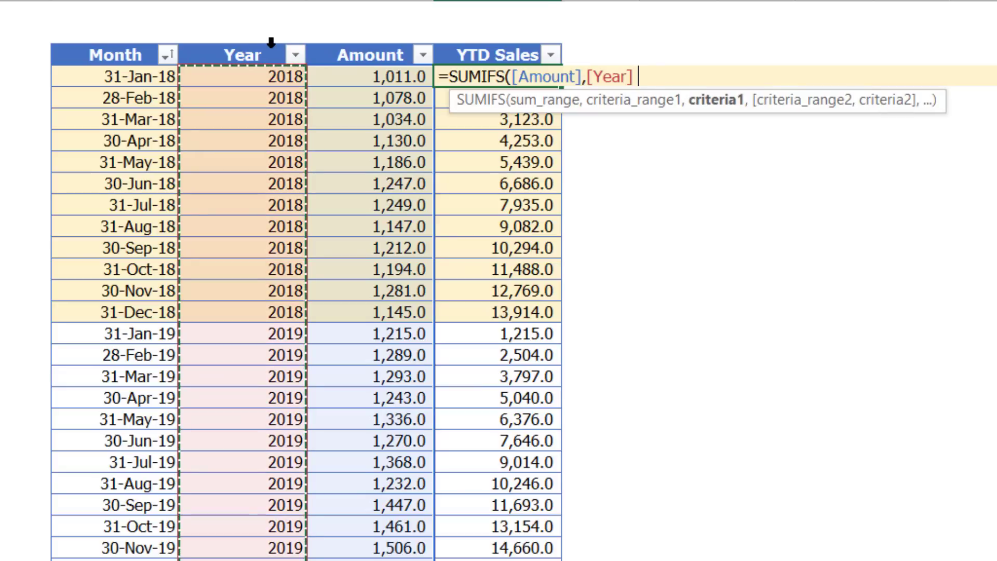
{"action": "left_click", "coordinate": [254, 76]}
{"action": "type", "text": ",[@Year"}
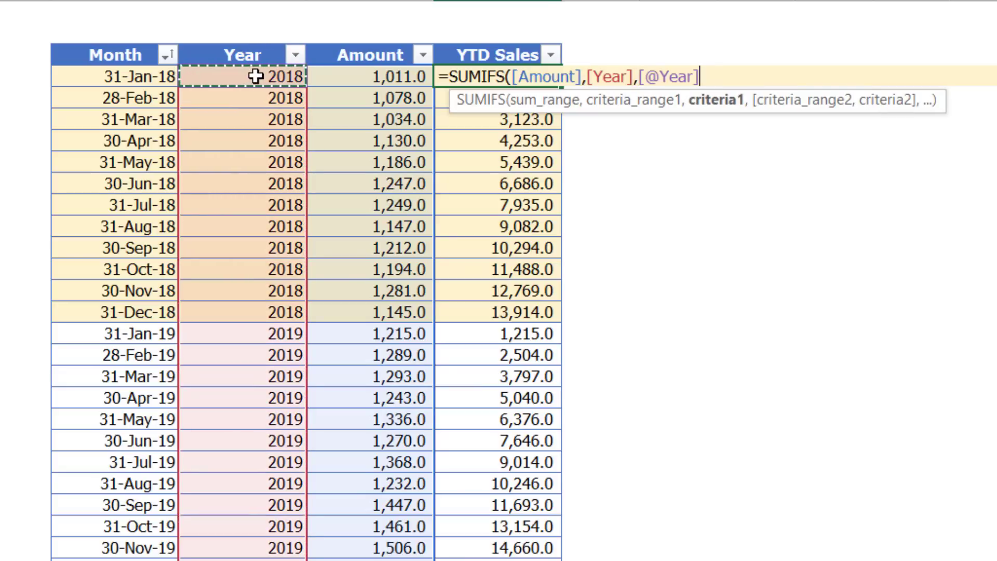
{"action": "left_click", "coordinate": [113, 41]}
{"action": "type", "text": ",[Month],\"<=\"&"}
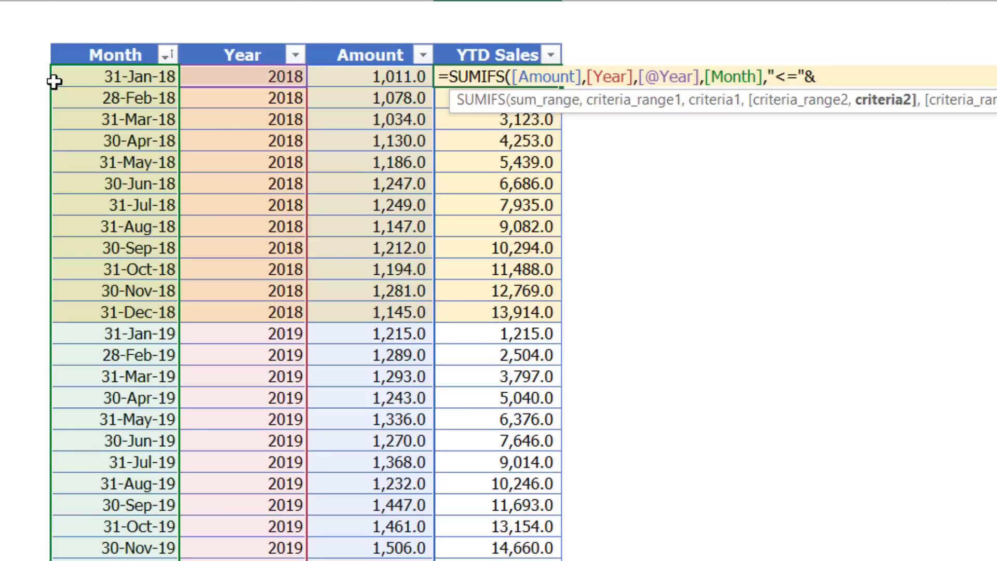
{"action": "left_click", "coordinate": [87, 76]}
{"action": "type", "text": ")"}
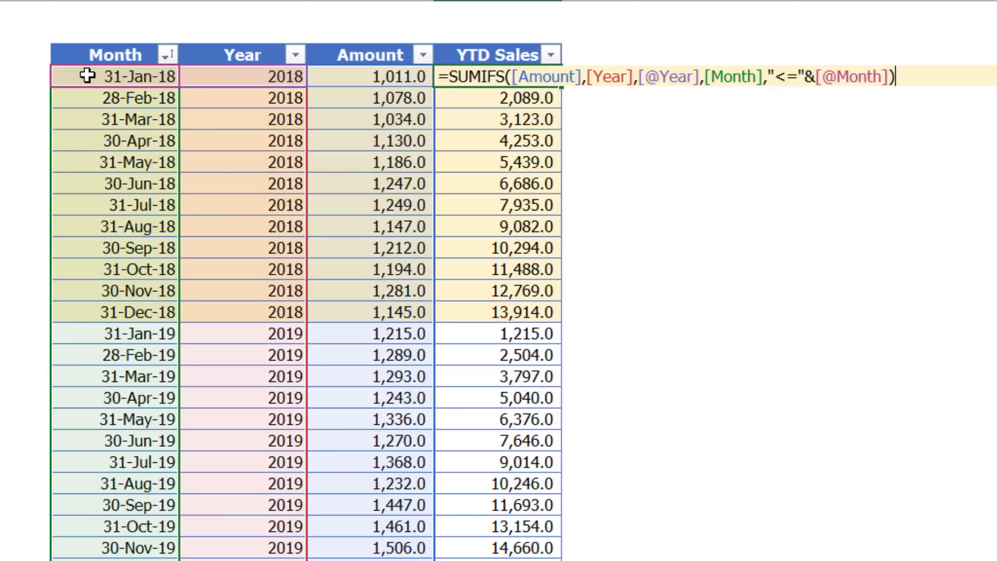
{"action": "key", "text": "Return"}
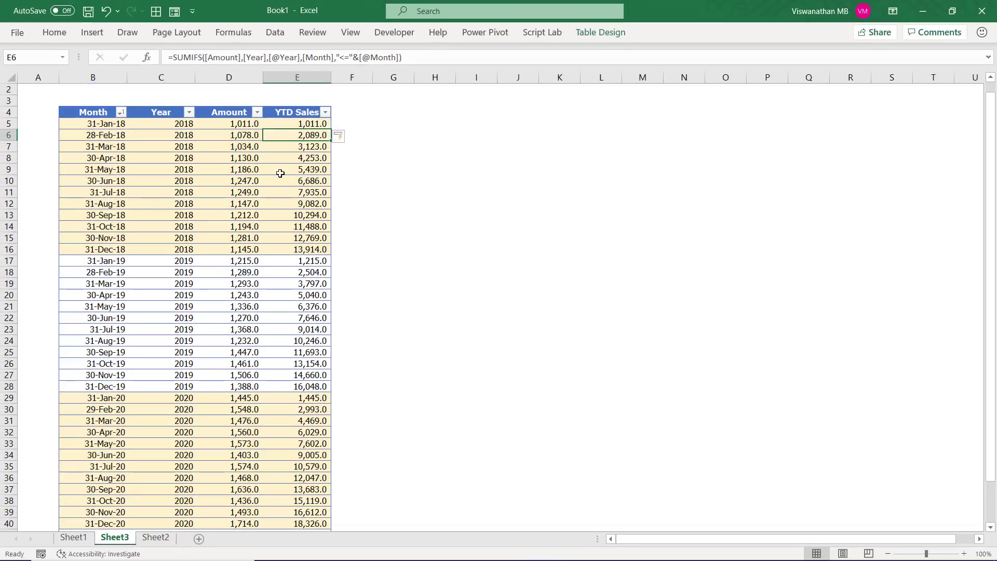
Check the E9 formula, then scroll up to show the Year ending month value 3.00
{"action": "left_click", "coordinate": [305, 166]}
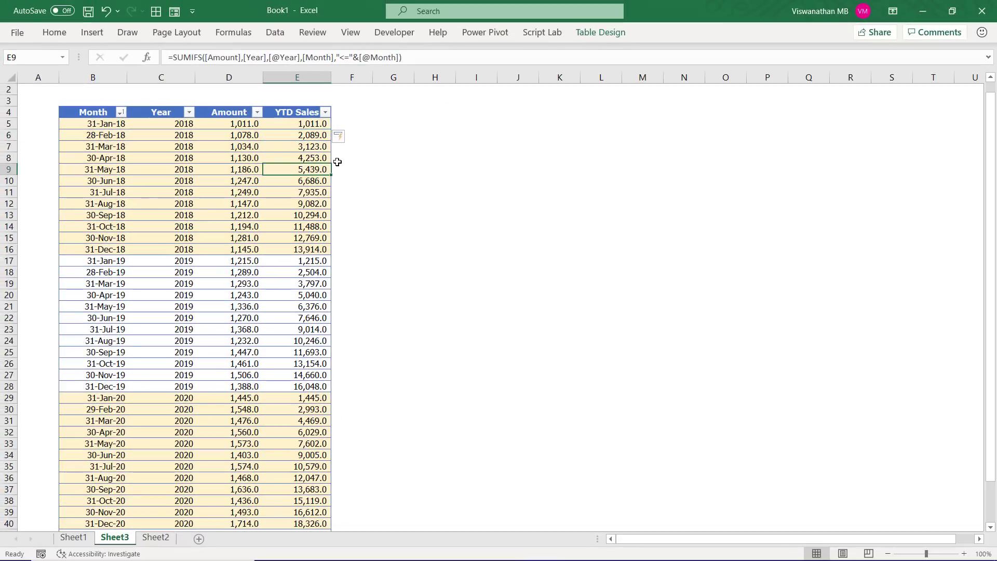
{"action": "key", "text": "F2"}
{"action": "key", "text": "Escape"}
{"action": "scroll", "coordinate": [332, 161], "scroll_direction": "up", "scroll_amount": 1}
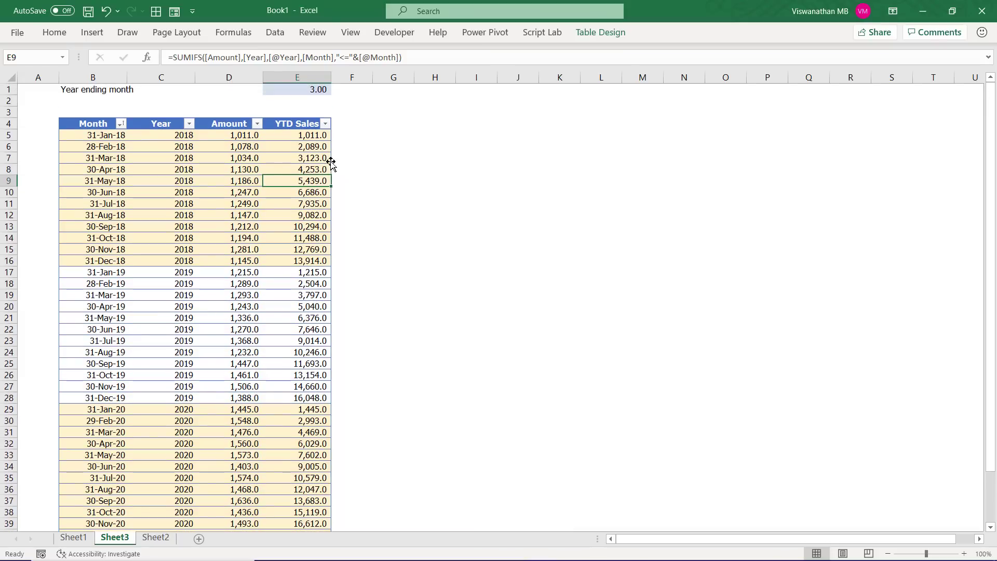
{"action": "left_click", "coordinate": [180, 137]}
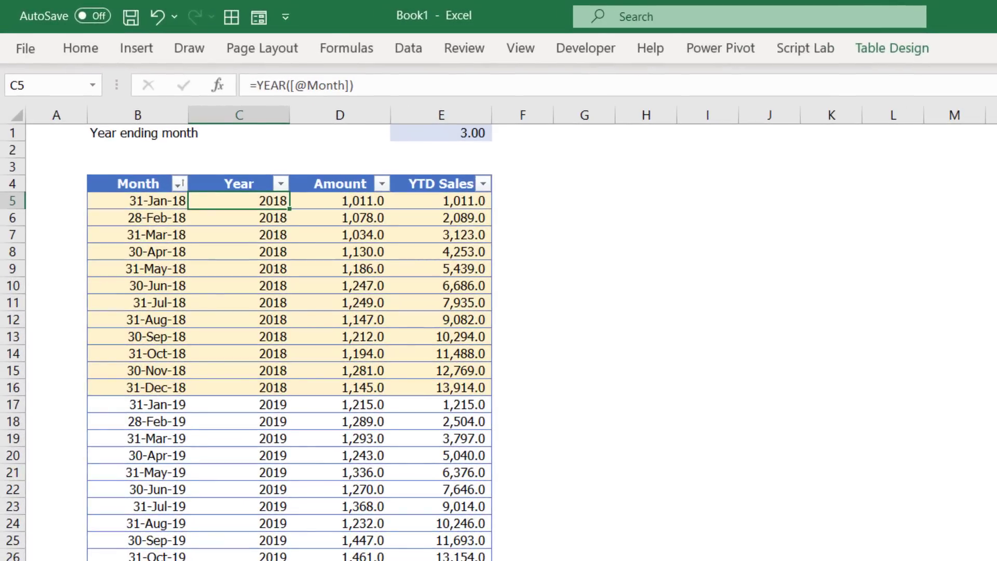
{"action": "key", "text": "F2"}
{"action": "type", "text": "+("}
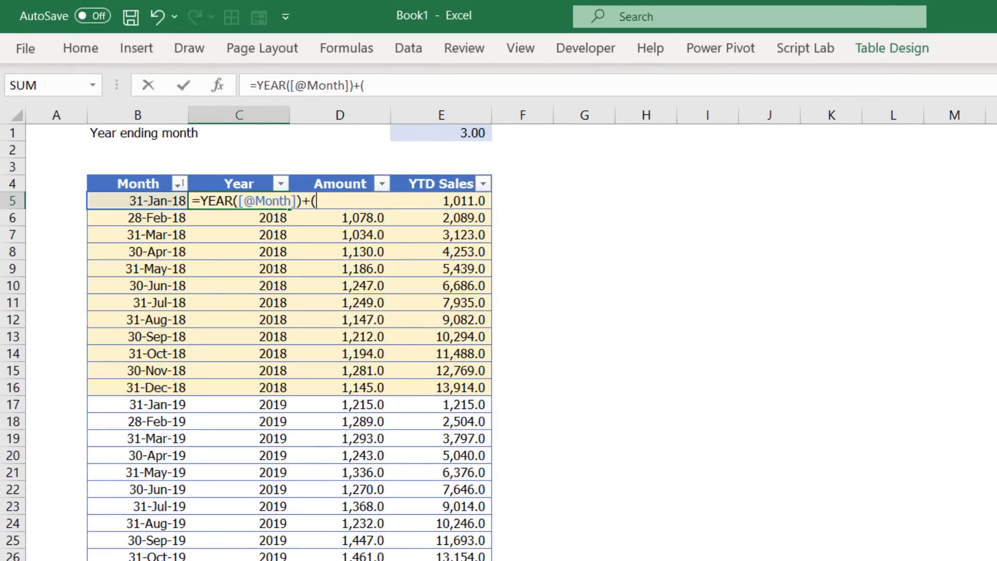
{"action": "type", "text": "MONTH("}
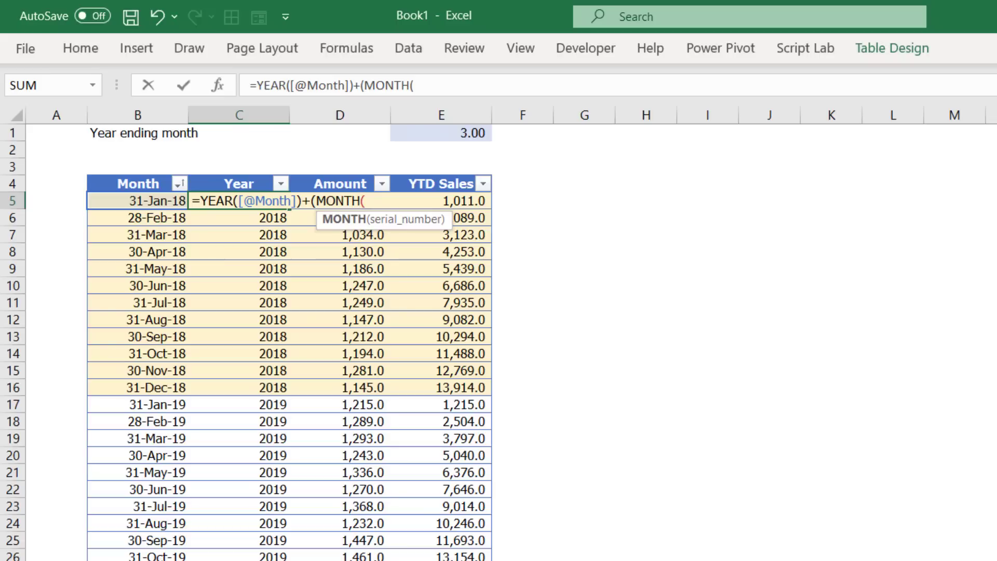
{"action": "left_click", "coordinate": [138, 201]}
{"action": "type", "text": ")"}
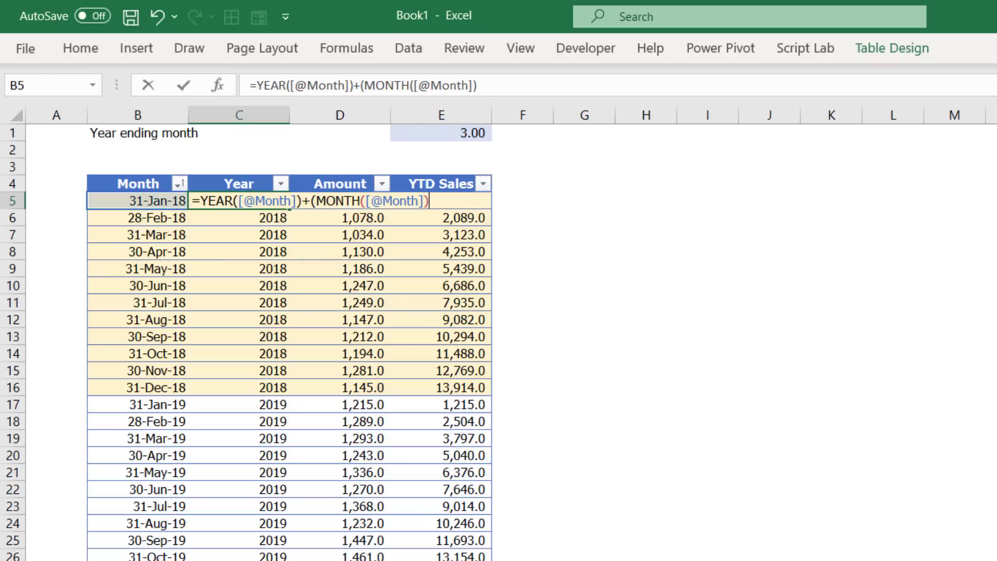
{"action": "type", "text": ">"}
{"action": "left_click", "coordinate": [412, 136]}
{"action": "type", "text": ")"}
{"action": "key", "text": "Return"}
{"action": "left_click", "coordinate": [246, 174]}
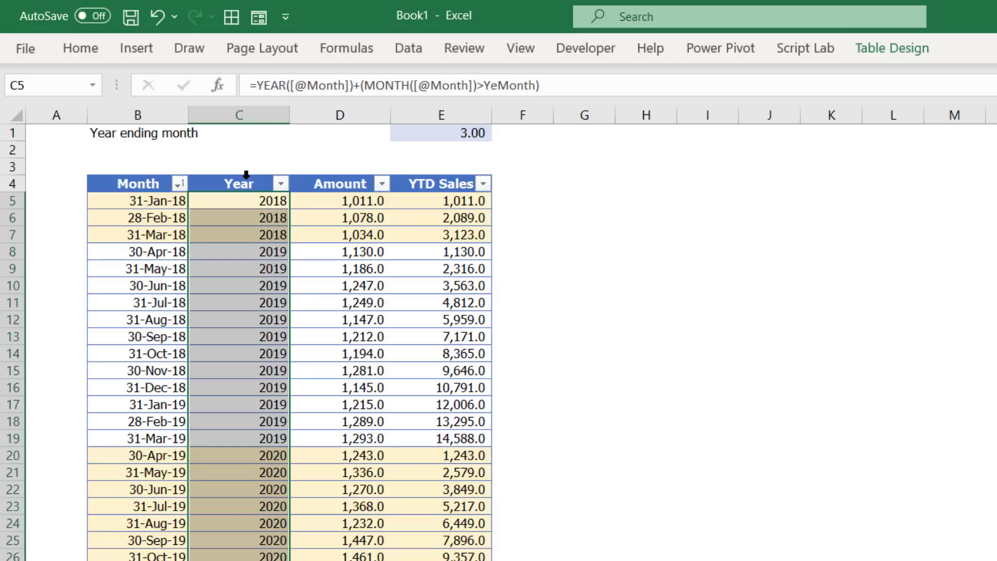
{"action": "left_click", "coordinate": [609, 302]}
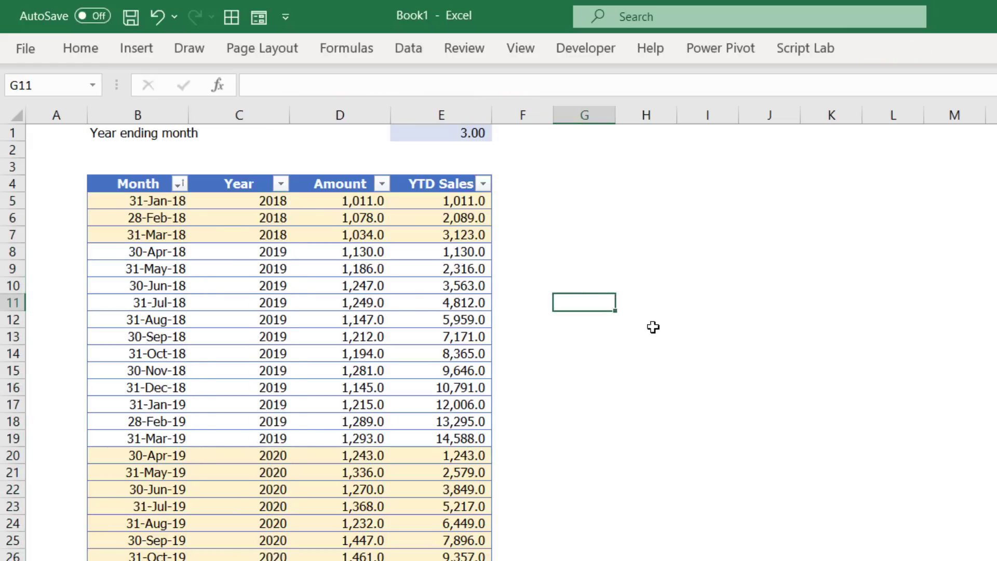